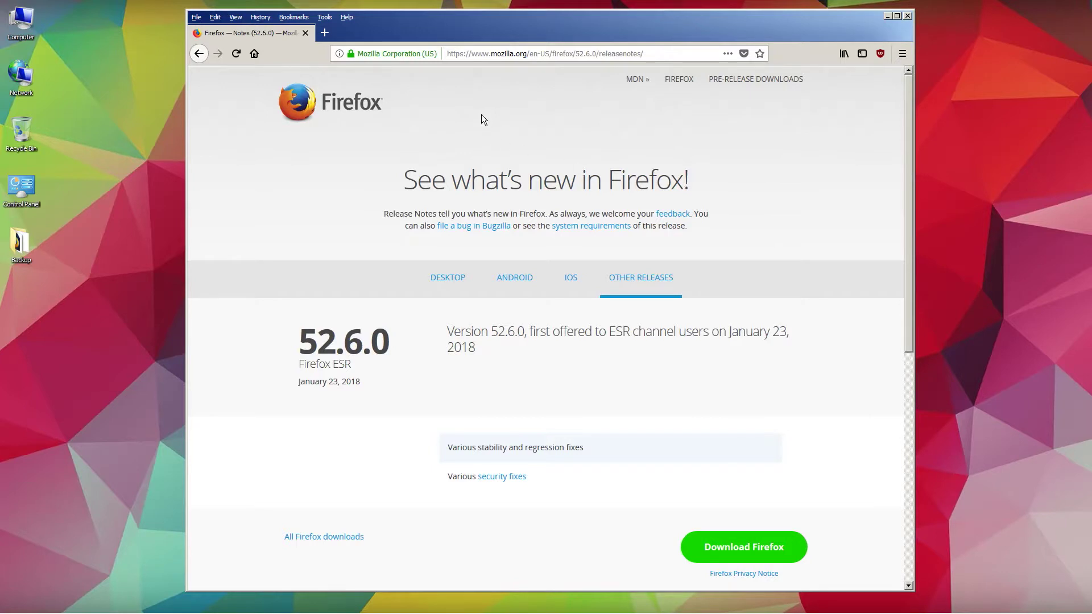
# Check in About Firefox that the installed version is 58.0.2 (64-bit)
pyautogui.click(348, 18)
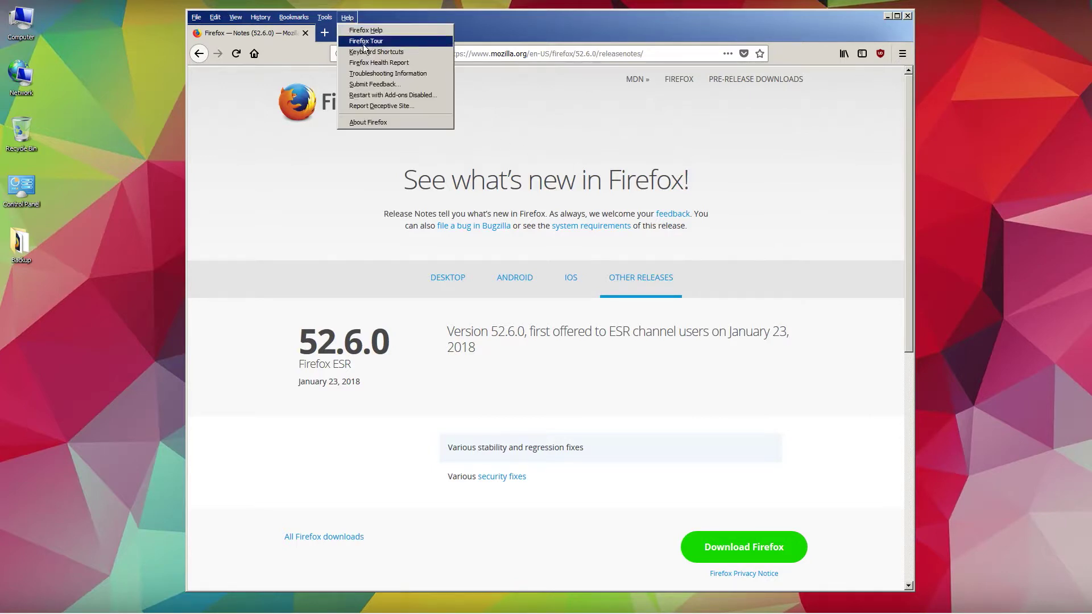
pyautogui.click(379, 124)
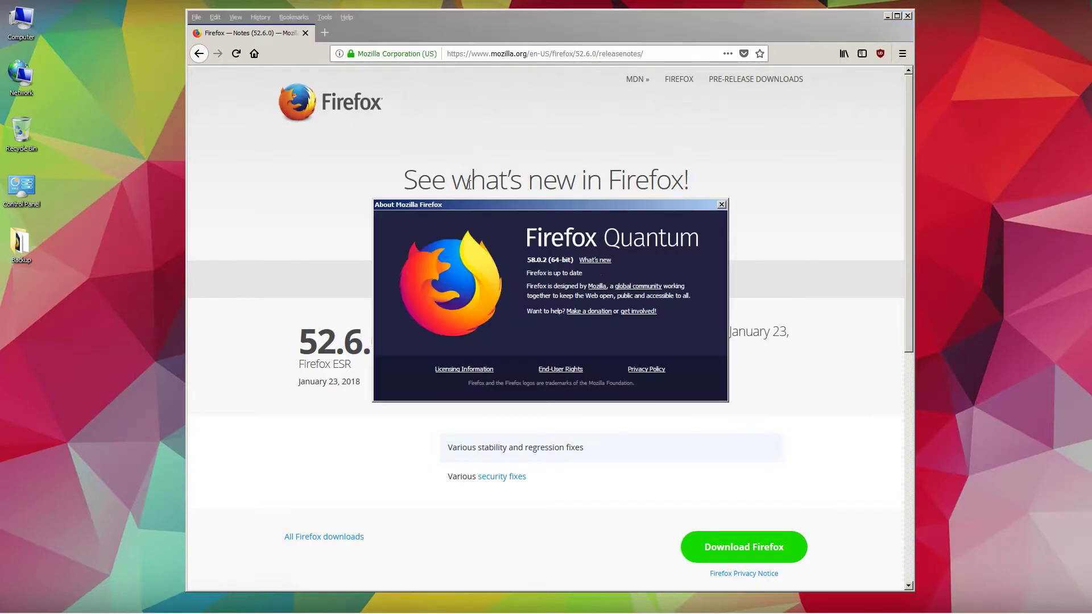
pyautogui.moveTo(494, 204); pyautogui.dragTo(495, 113)
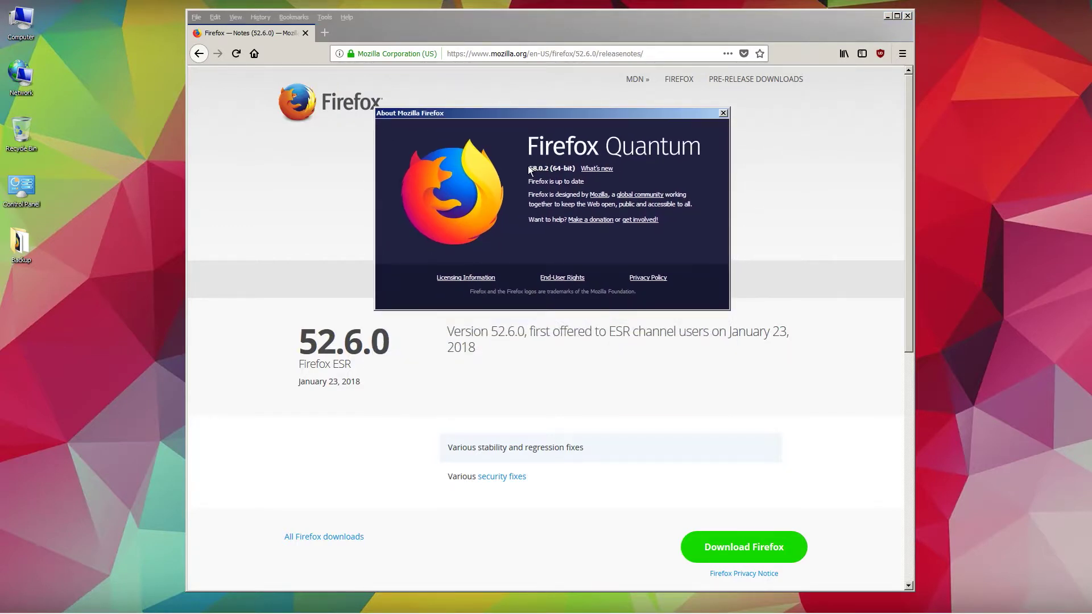
pyautogui.moveTo(530, 166); pyautogui.dragTo(576, 167)
# Highlight the 52.6.0 release number and ESR label on the page for comparison
pyautogui.moveTo(306, 346); pyautogui.dragTo(389, 340)
pyautogui.click(393, 343)
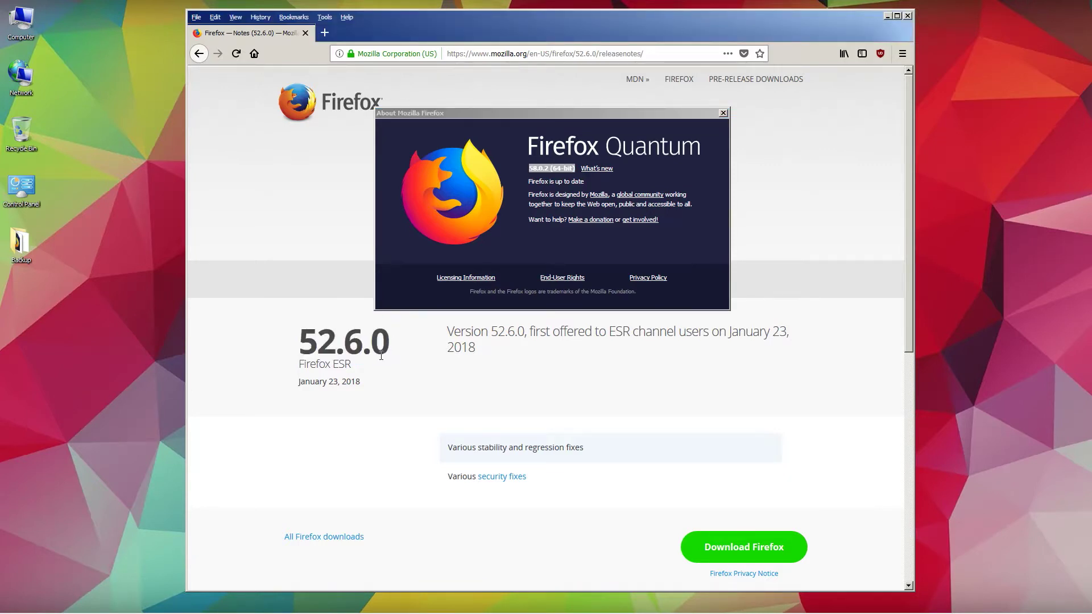
pyautogui.moveTo(332, 365)
pyautogui.mouseDown()
pyautogui.moveTo(344, 342)
pyautogui.moveTo(353, 366)
pyautogui.mouseUp()
pyautogui.click(517, 159)
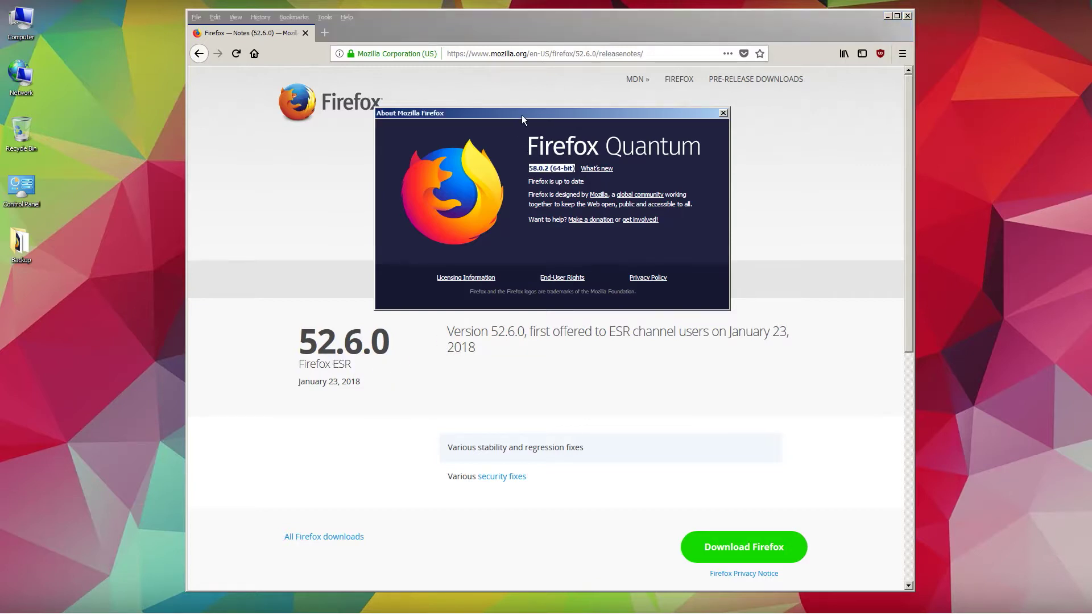
pyautogui.moveTo(522, 116); pyautogui.dragTo(536, 124)
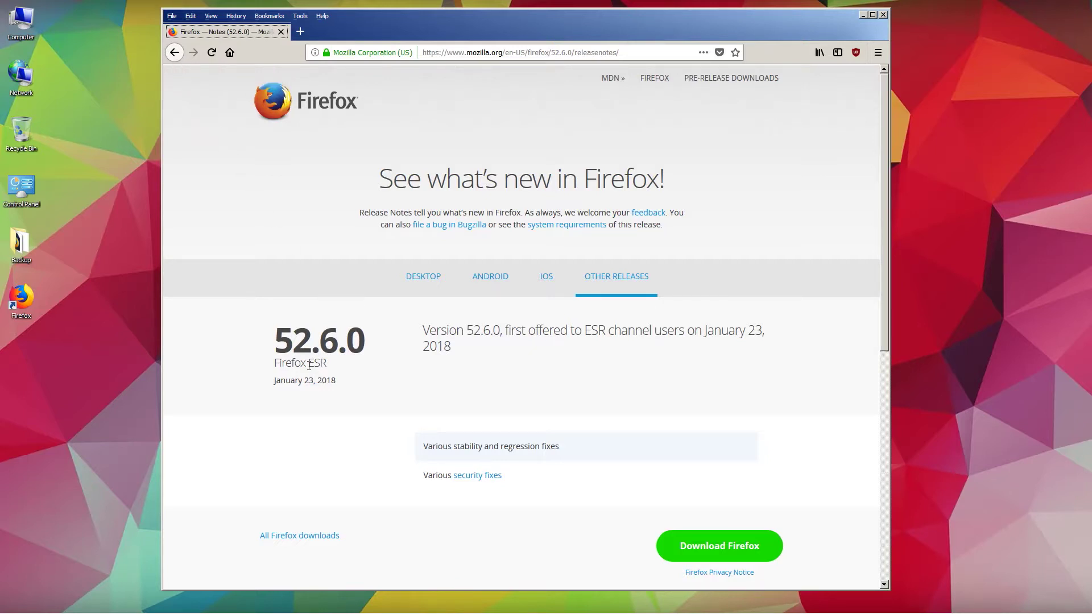
pyautogui.moveTo(309, 364); pyautogui.dragTo(327, 365)
# Google 'install an older version of firefox' and open Mozilla's Install an older version article
pyautogui.click(174, 54)
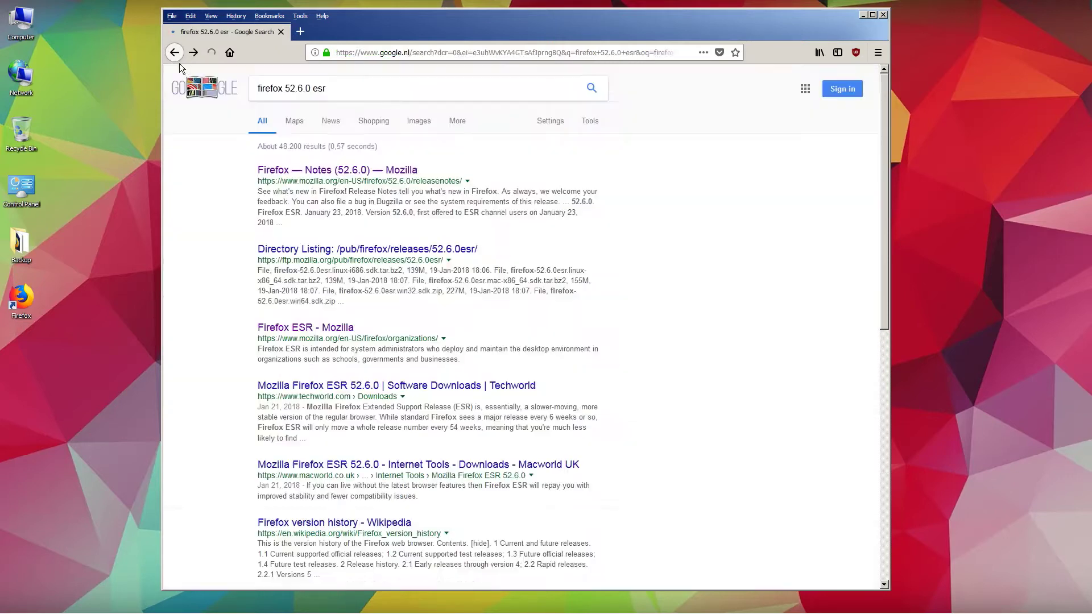
pyautogui.click(174, 54)
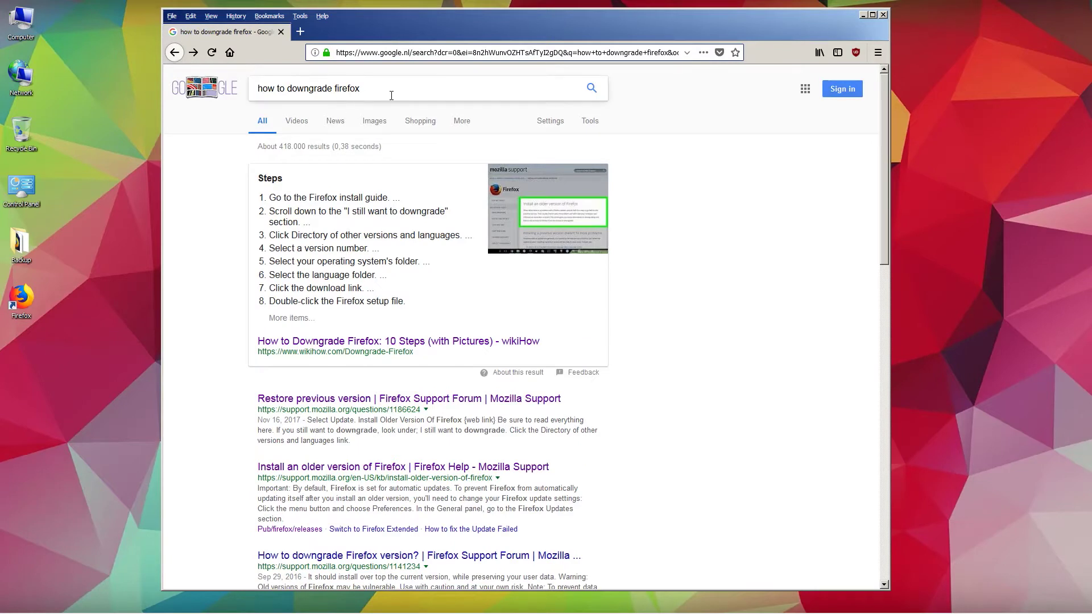
pyautogui.press('BackSpace')
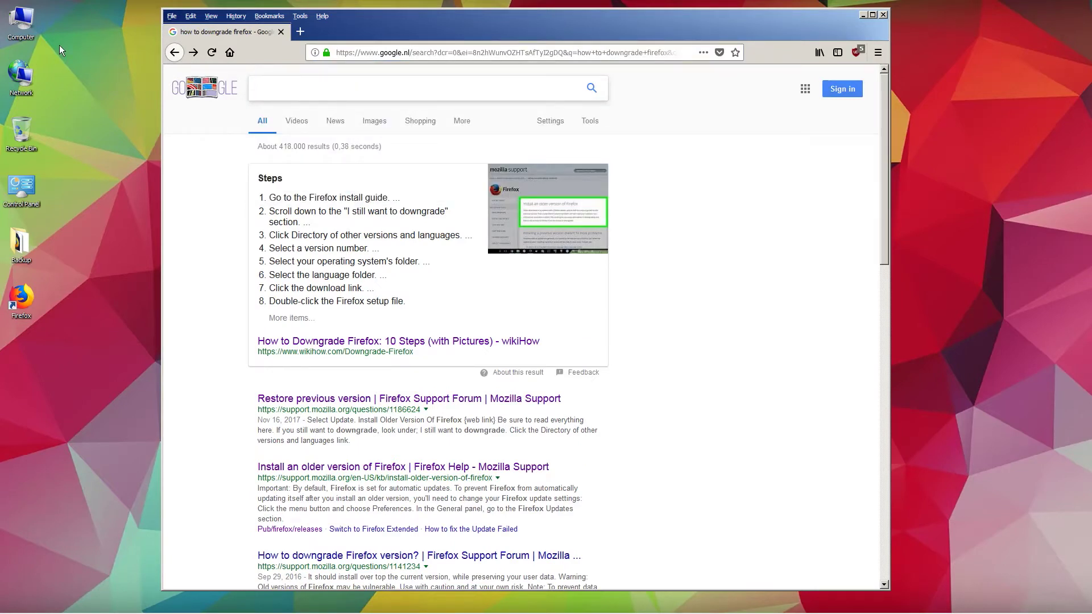
pyautogui.write('install an older version of firefox')
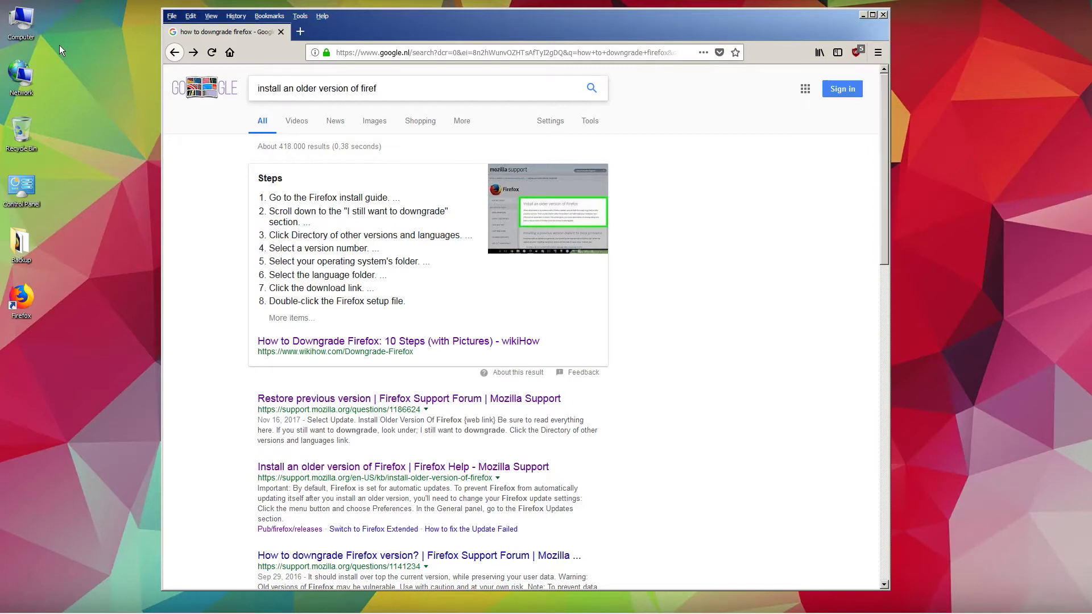
pyautogui.press('Return')
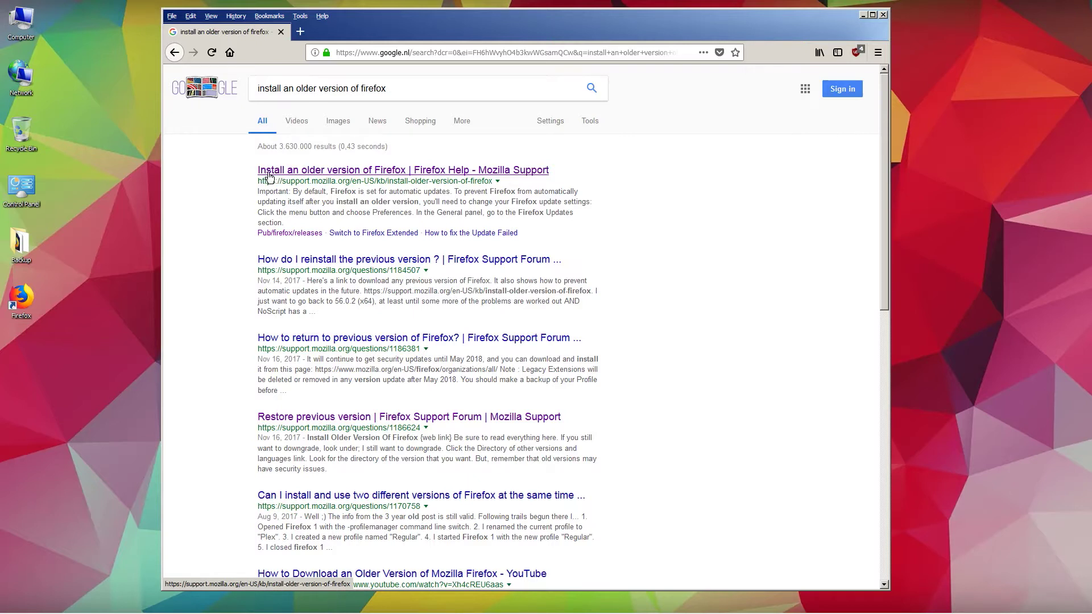
pyautogui.click(290, 176)
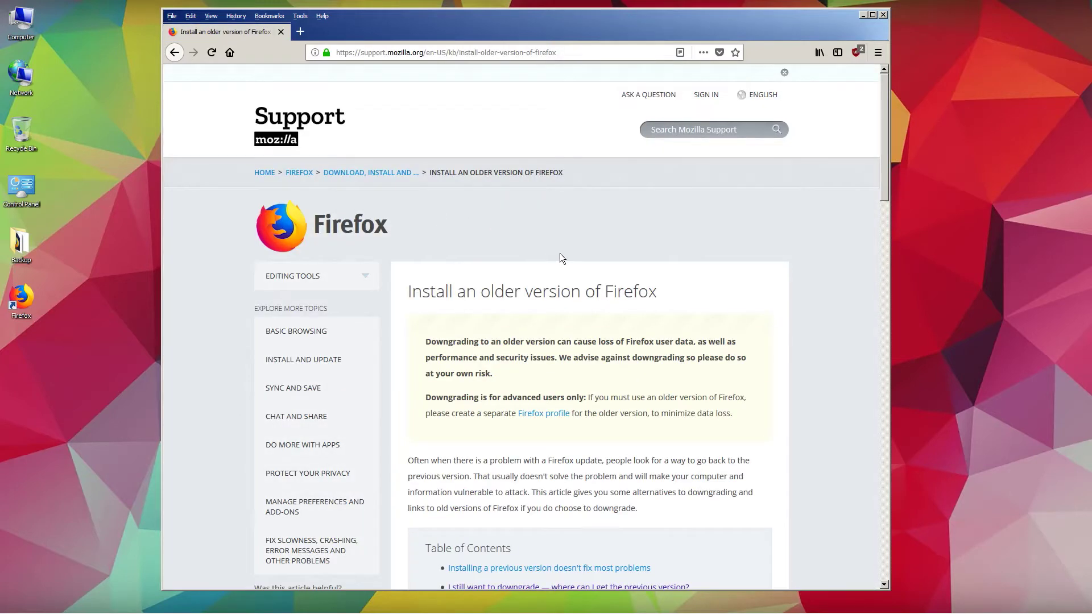
# Jump to 'I still want to downgrade' and follow the directory of other Firefox versions link
pyautogui.scroll(-4, 586, 257)
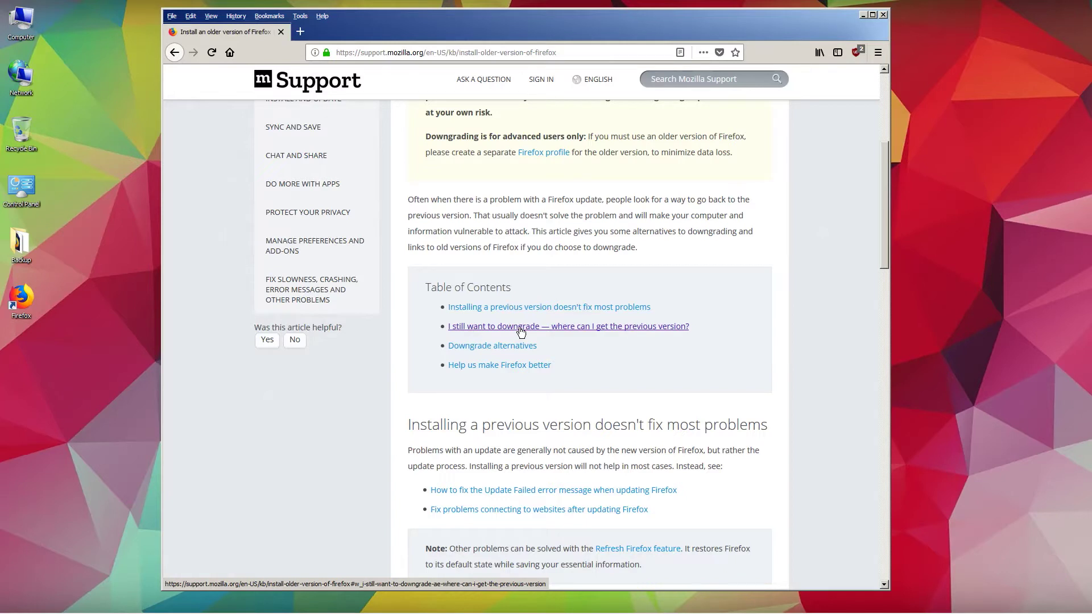
pyautogui.click(659, 328)
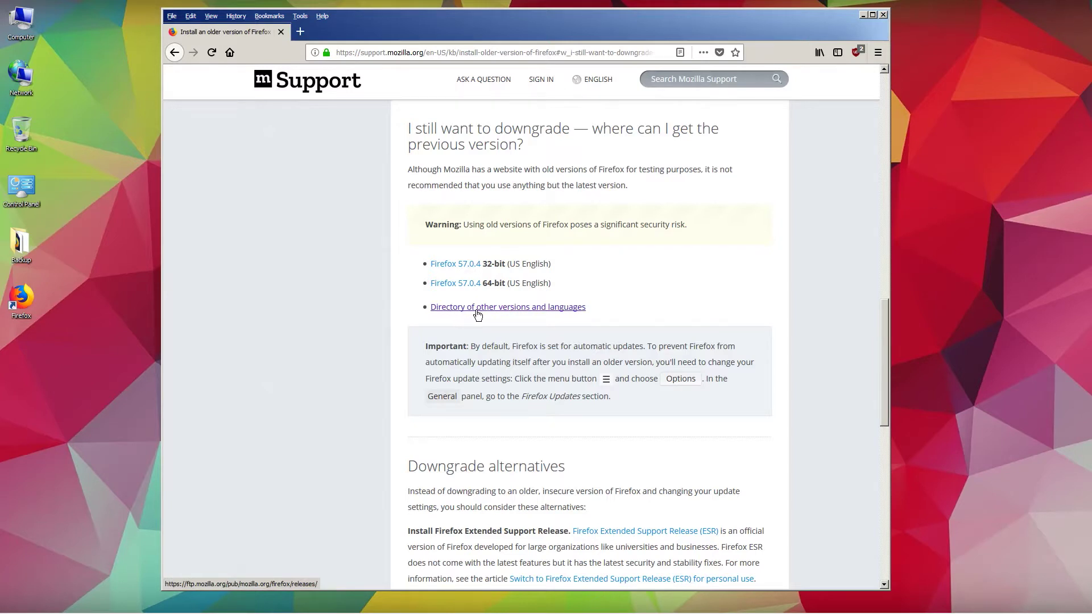
pyautogui.click(548, 309)
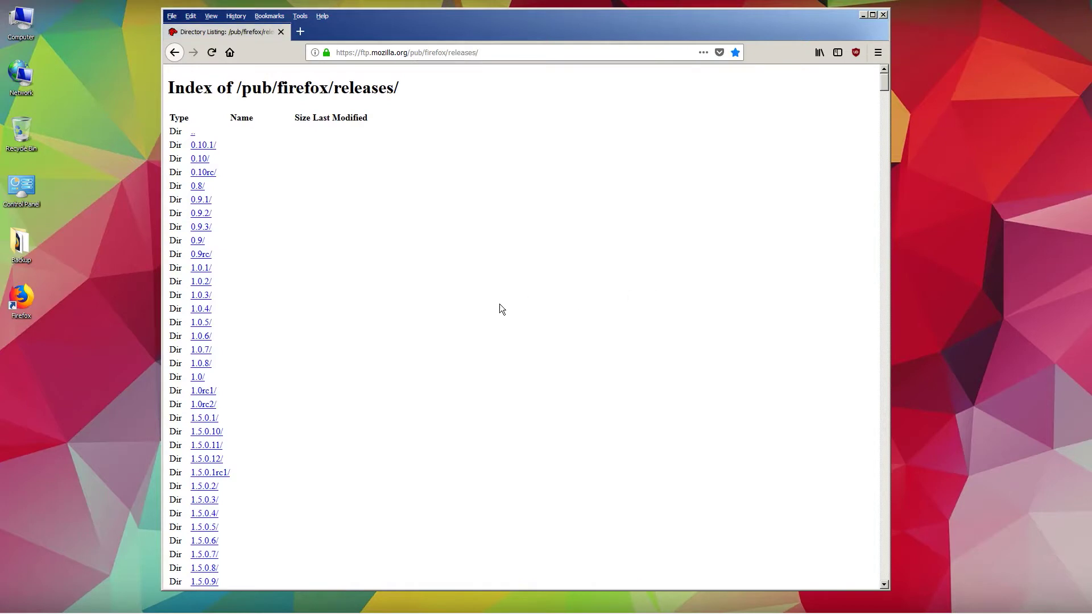
# Scroll down the /pub/firefox/releases/ index and open the 52.6.0esr/ folder
pyautogui.scroll(-20, 495, 312)
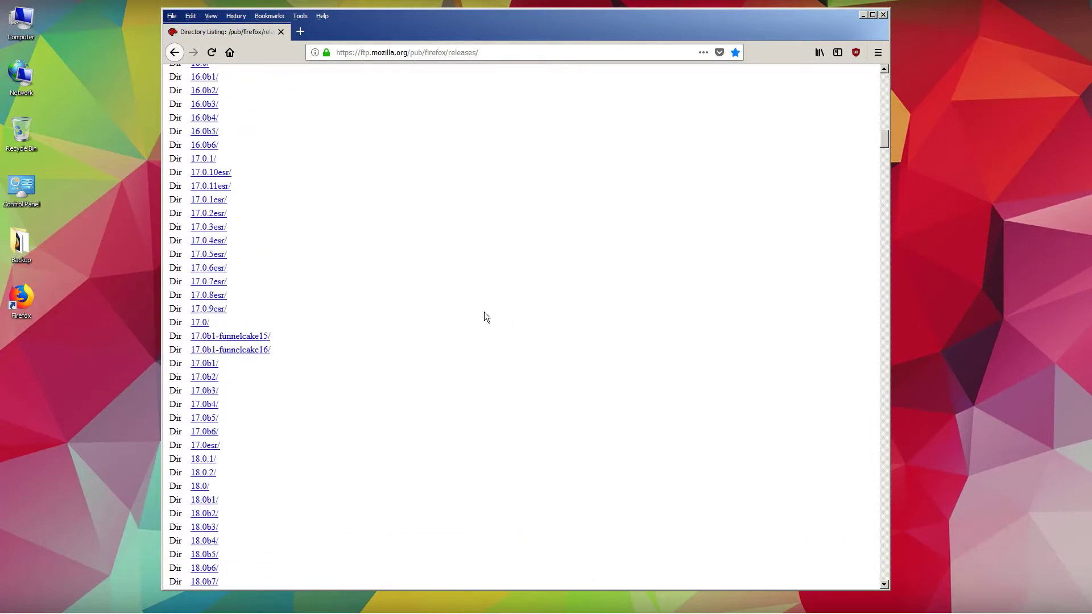
pyautogui.scroll(-20, 483, 320)
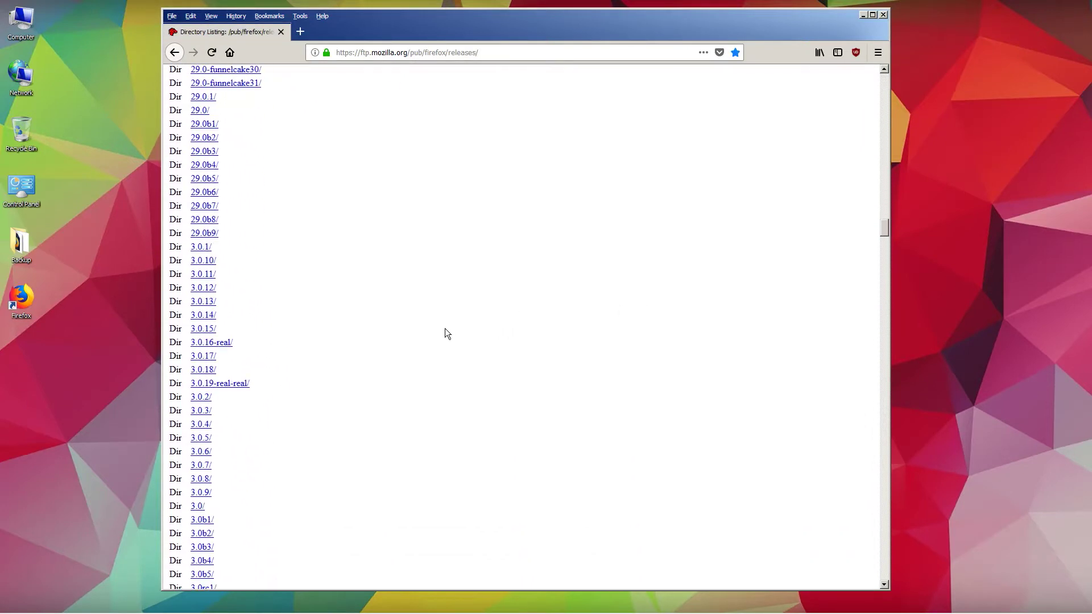
pyautogui.scroll(-20, 429, 342)
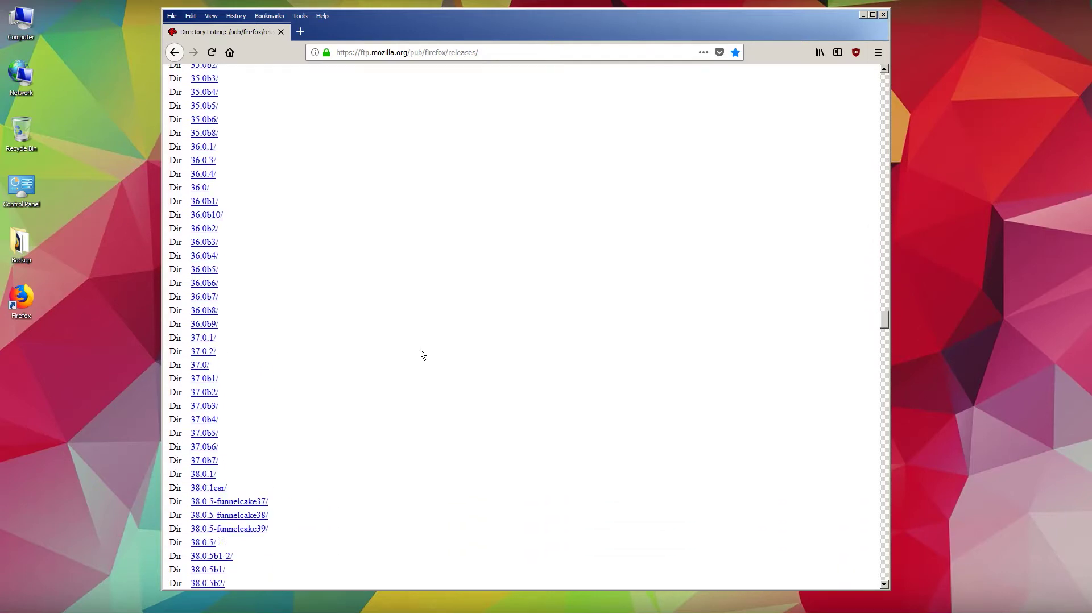
pyautogui.scroll(-20, 431, 353)
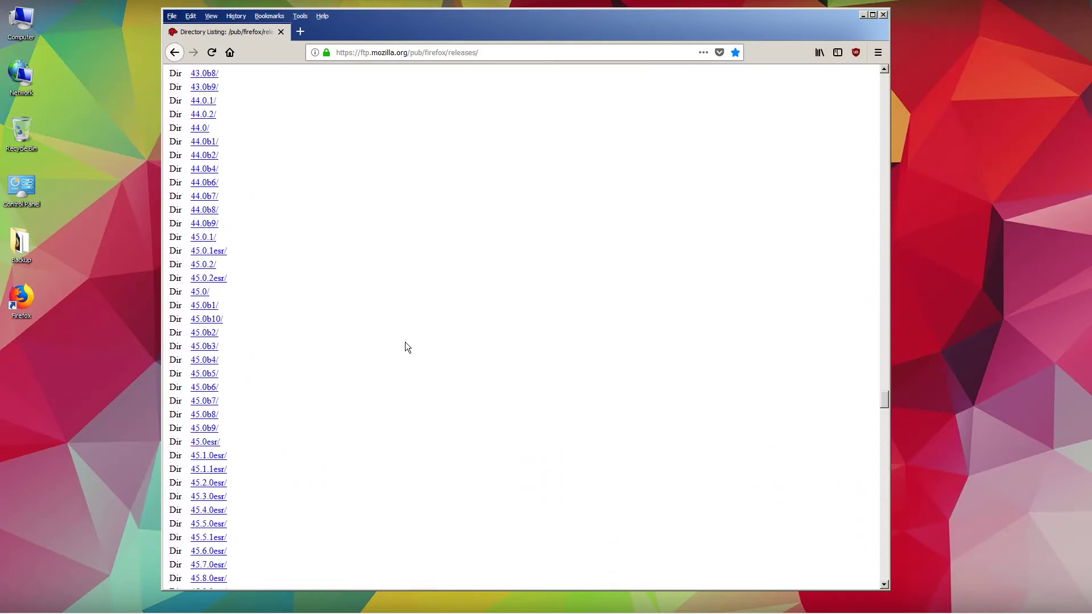
pyautogui.scroll(-20, 393, 360)
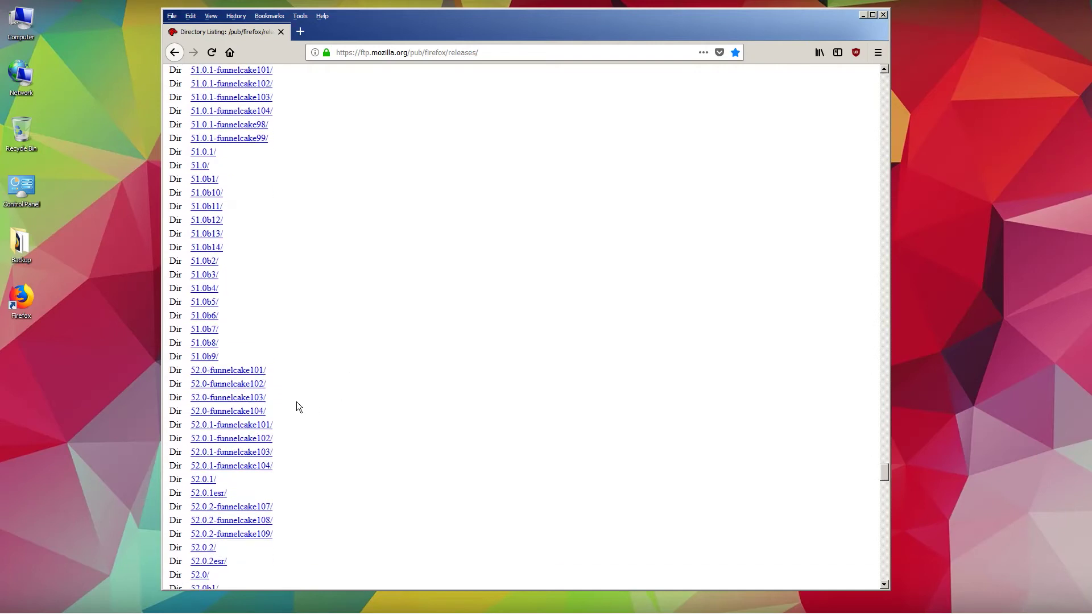
pyautogui.scroll(-15, 259, 392)
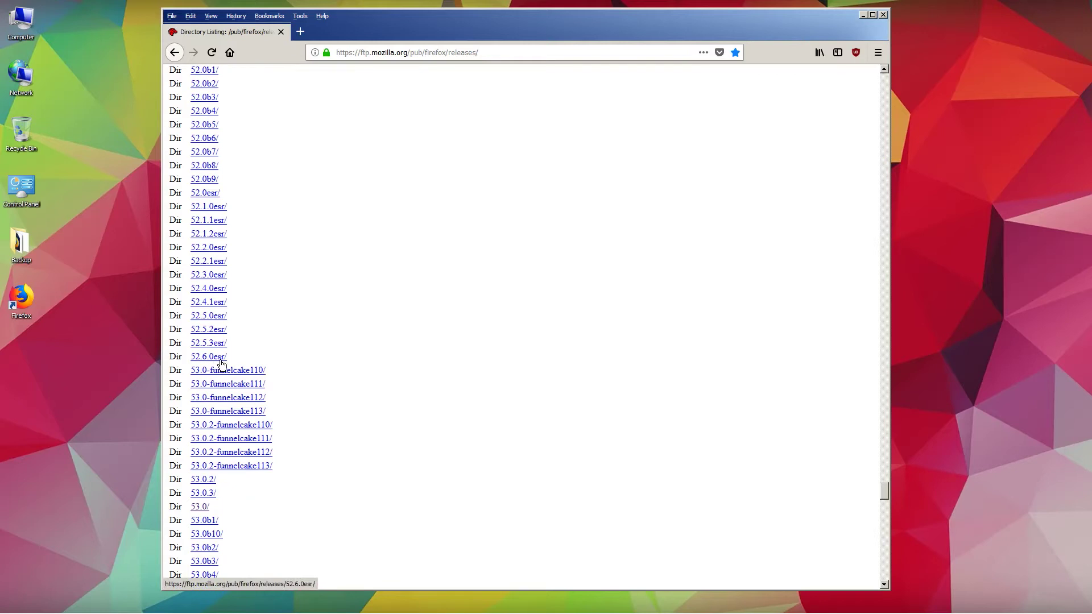
pyautogui.click(222, 358)
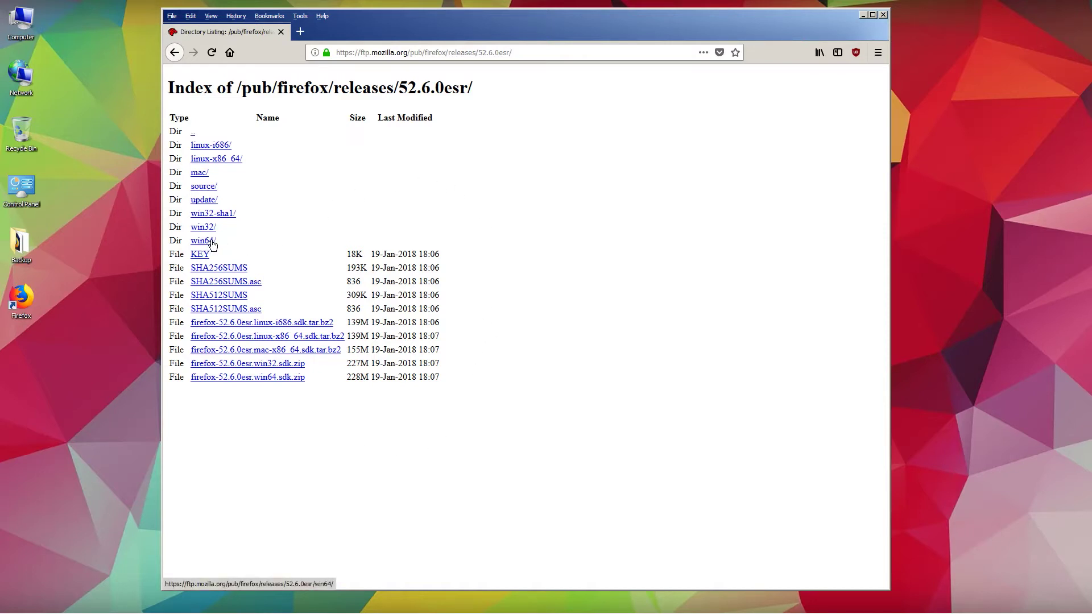
# Save Firefox Setup 52.6.0esr.exe from the 64-bit Windows en-US folder to the Desktop
pyautogui.click(210, 241)
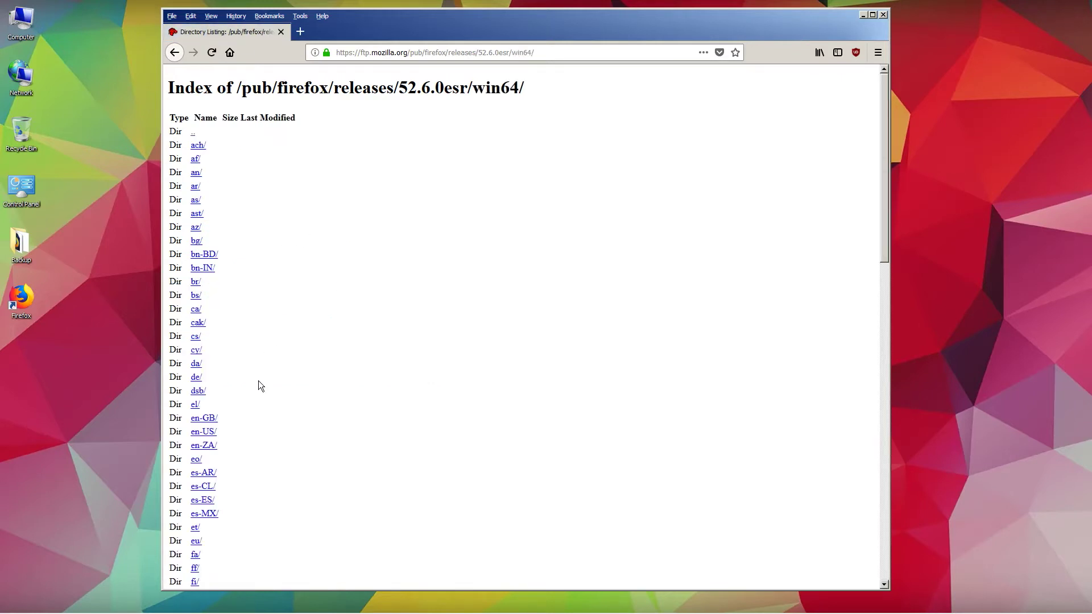
pyautogui.click(212, 435)
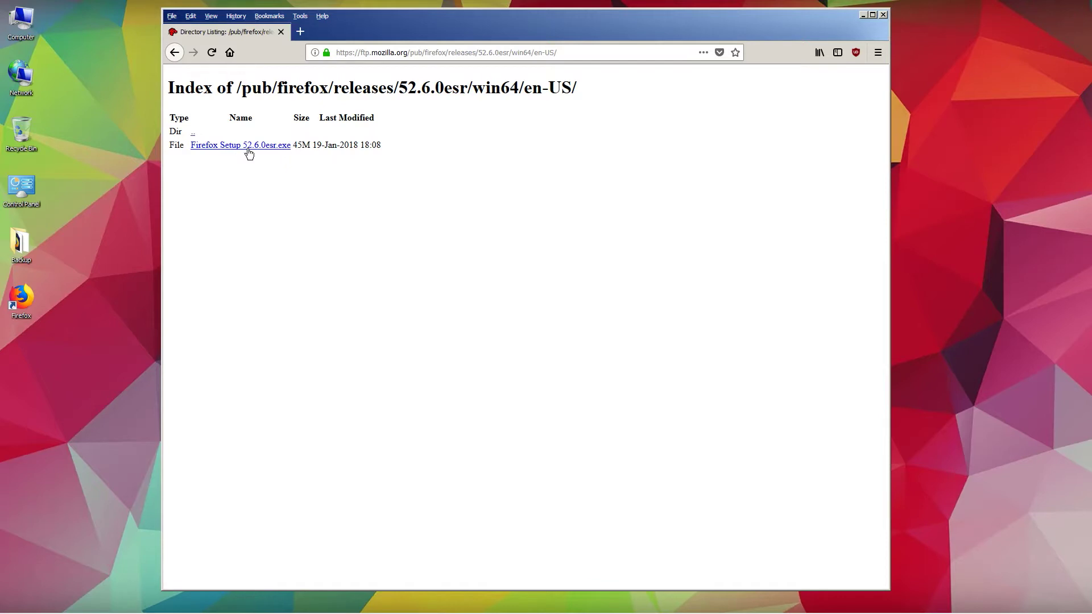
pyautogui.click(288, 147)
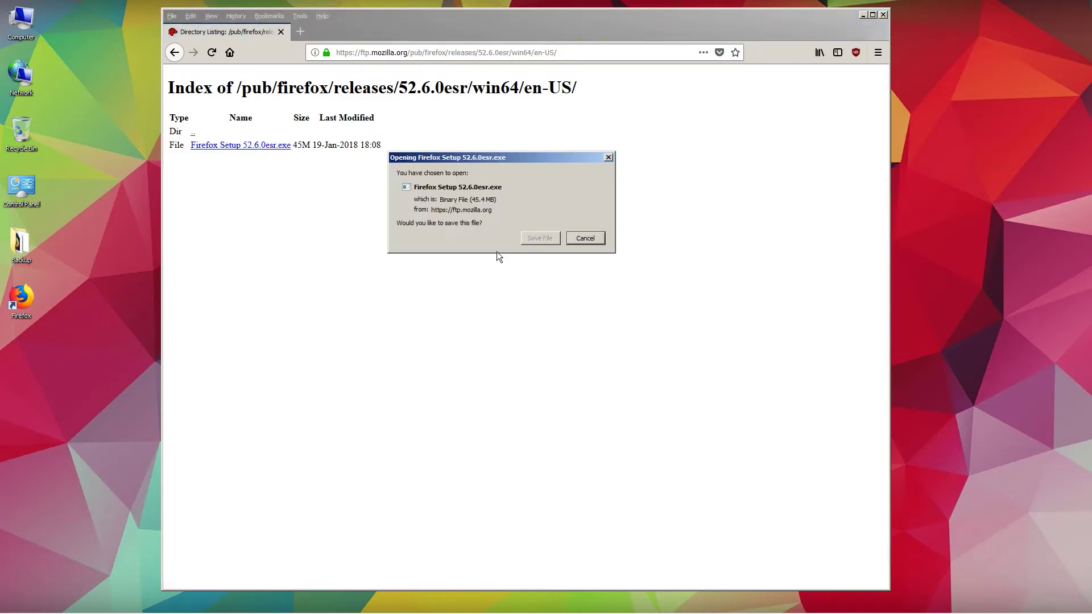
pyautogui.click(539, 239)
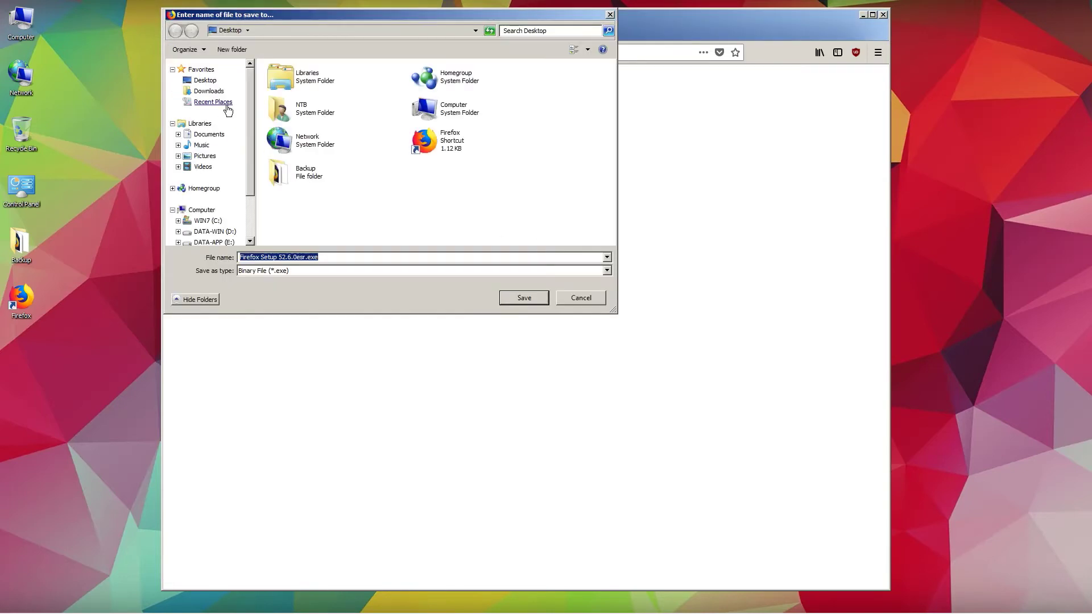
pyautogui.click(206, 84)
pyautogui.click(538, 298)
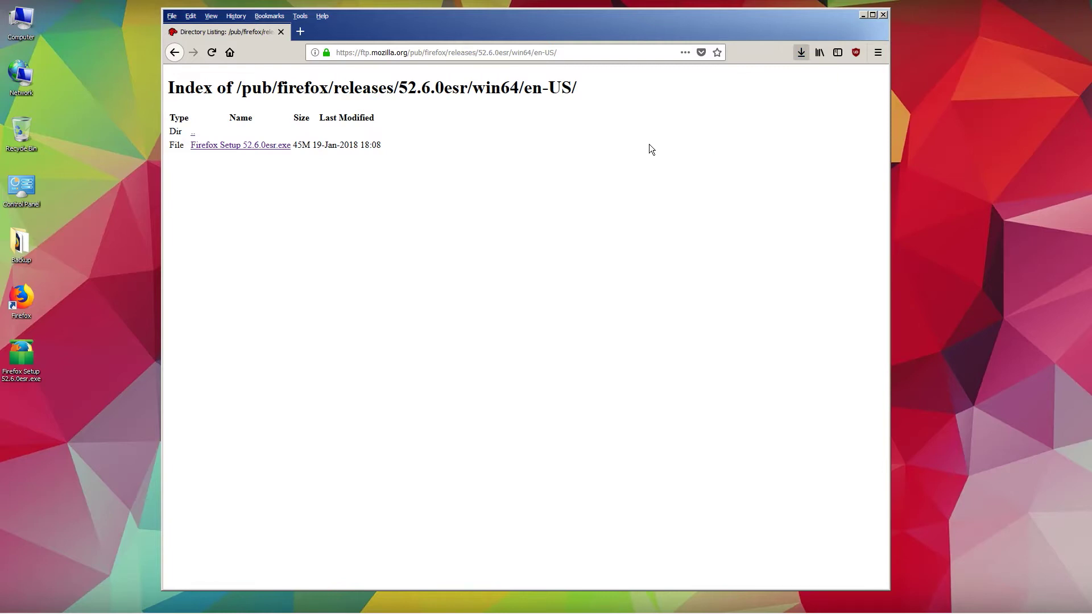
# Close Firefox and open Control Panel from its desktop shortcut
pyautogui.click(281, 32)
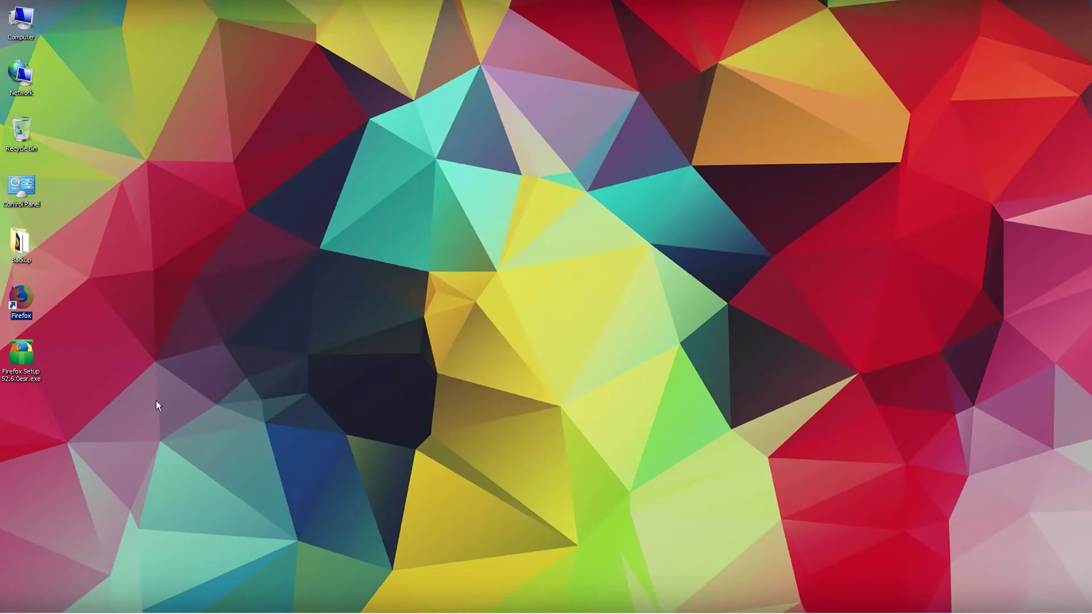
pyautogui.click(111, 380)
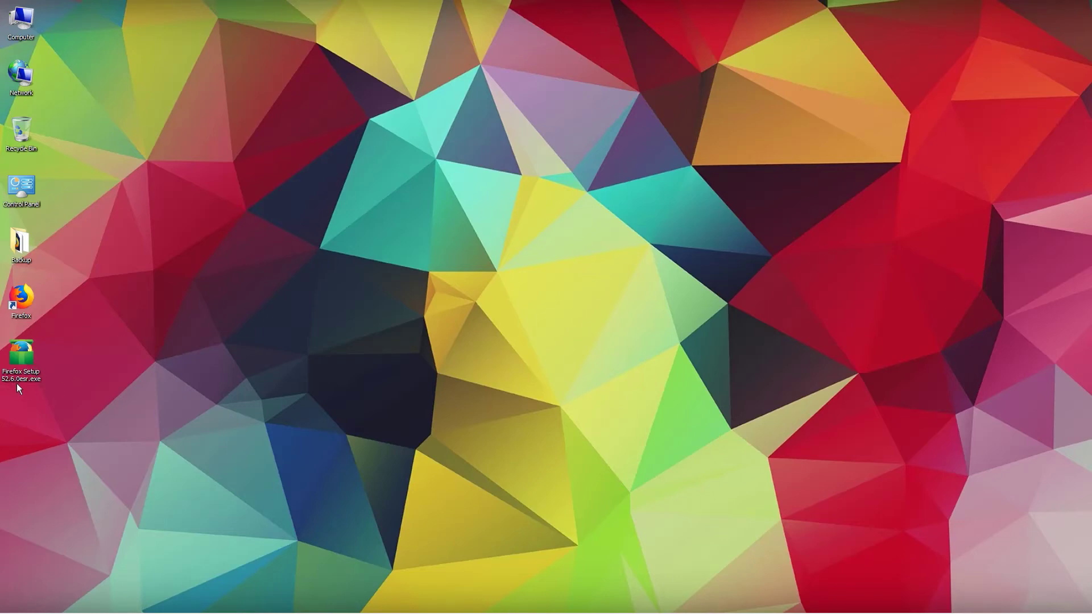
pyautogui.click(21, 187)
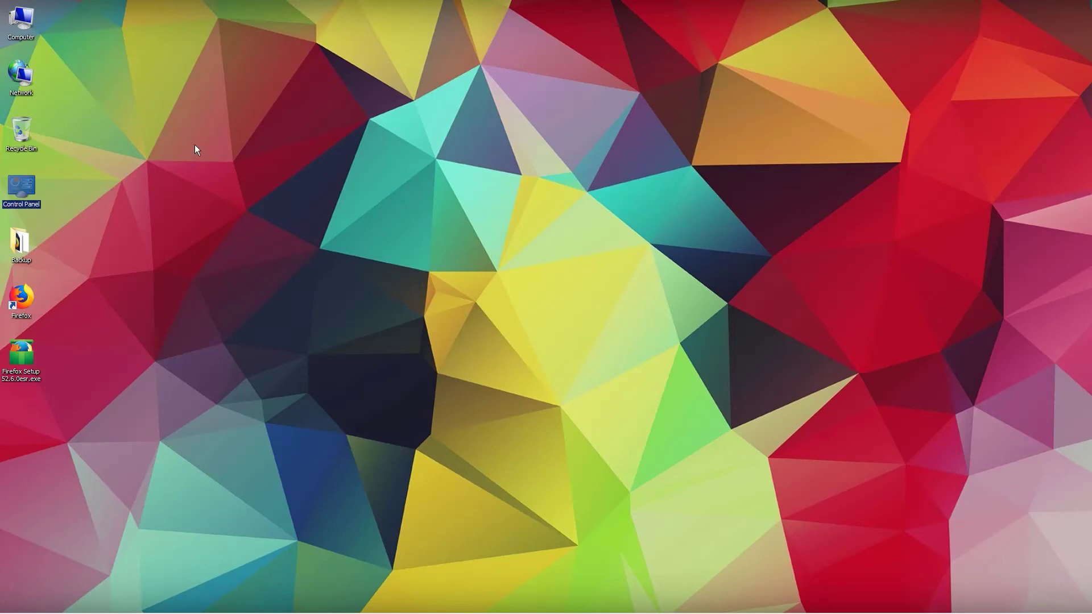
pyautogui.click(175, 228)
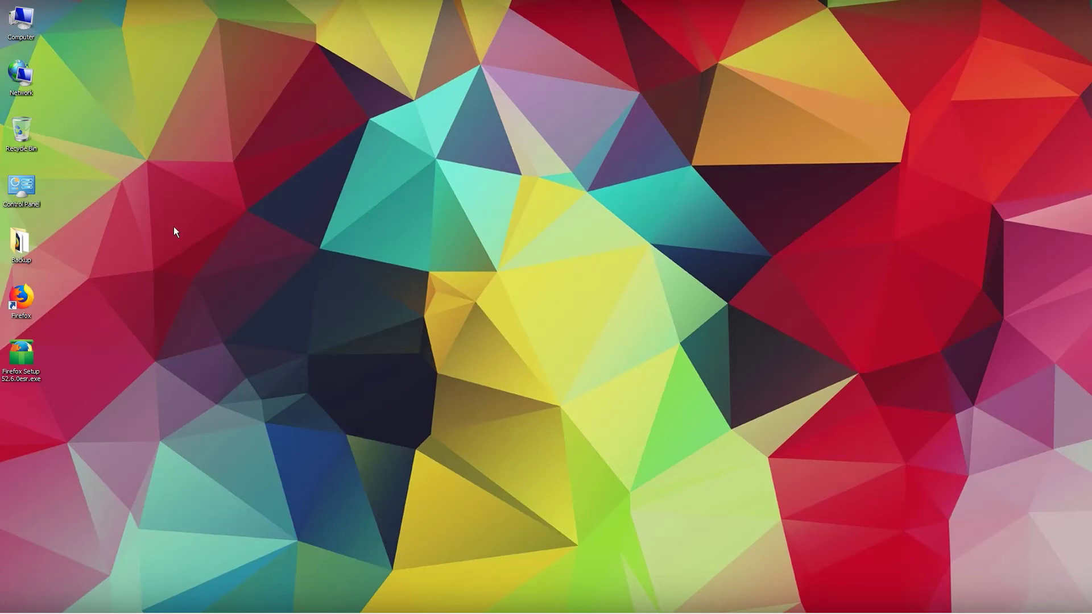
pyautogui.doubleClick(36, 193)
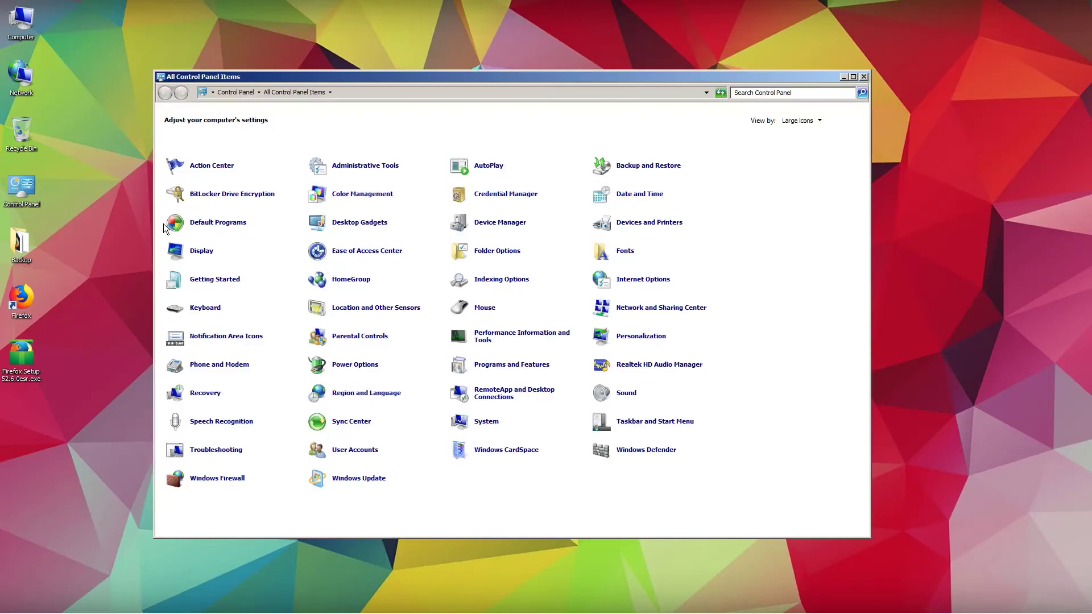
# Uninstall Mozilla Firefox 58.0.2 through Programs and Features, completing the uninstall wizard
pyautogui.click(538, 367)
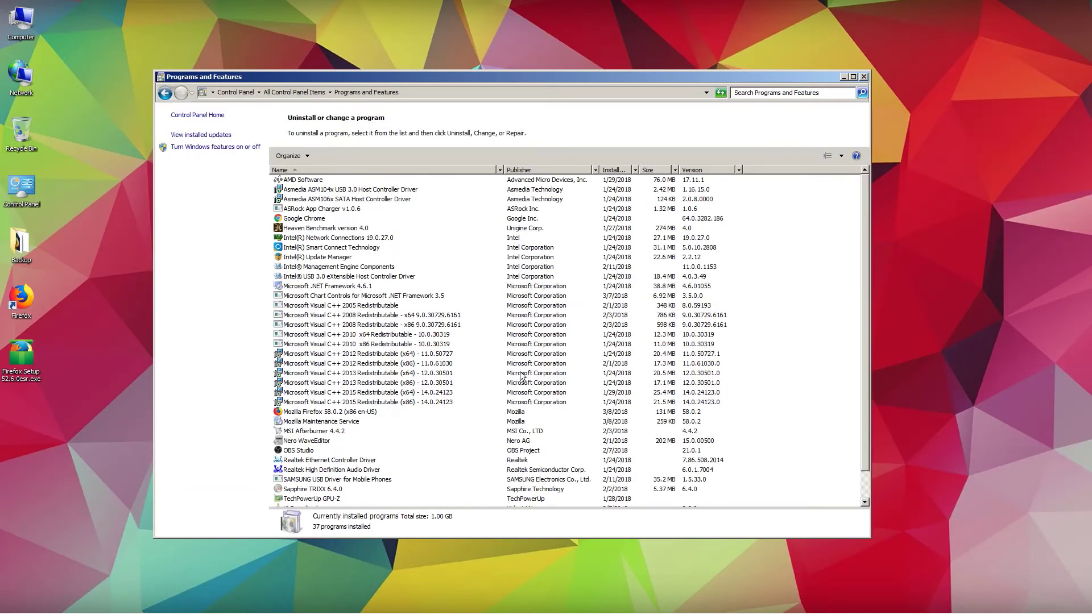
pyautogui.click(304, 414)
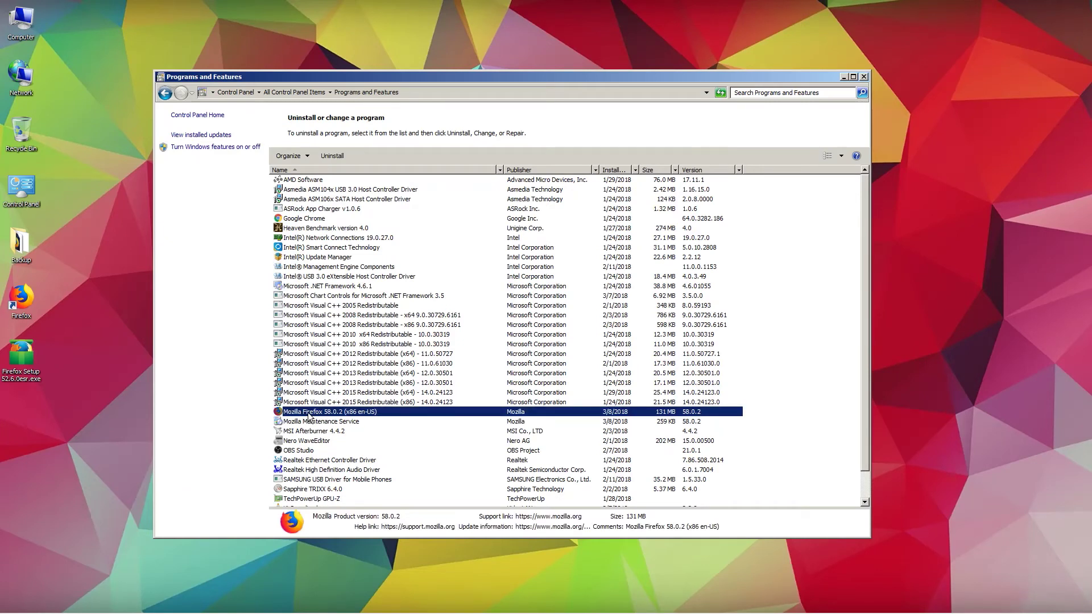
pyautogui.click(337, 155)
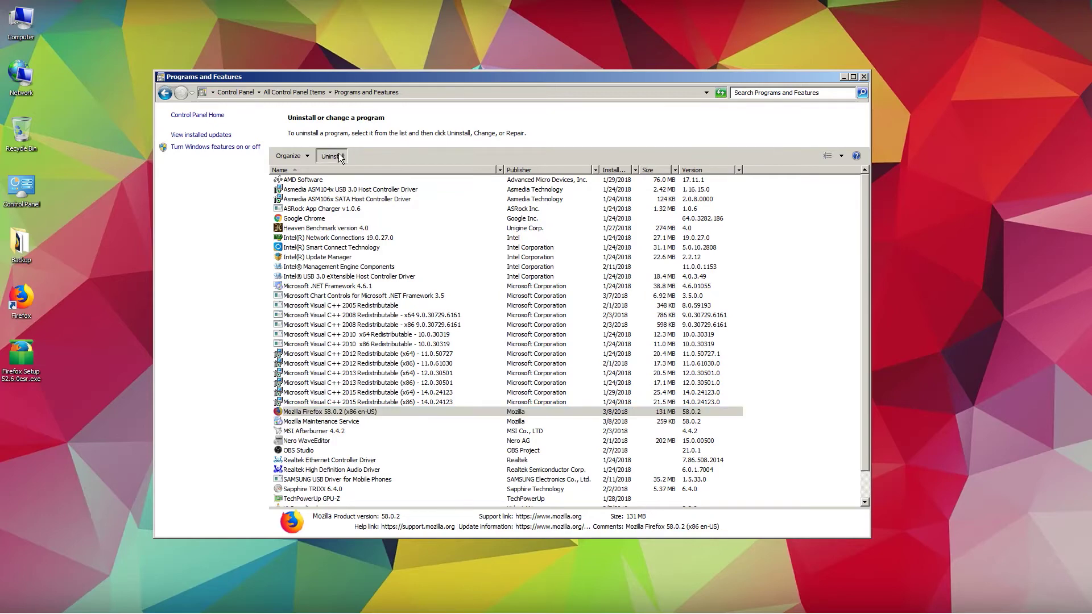
pyautogui.click(605, 400)
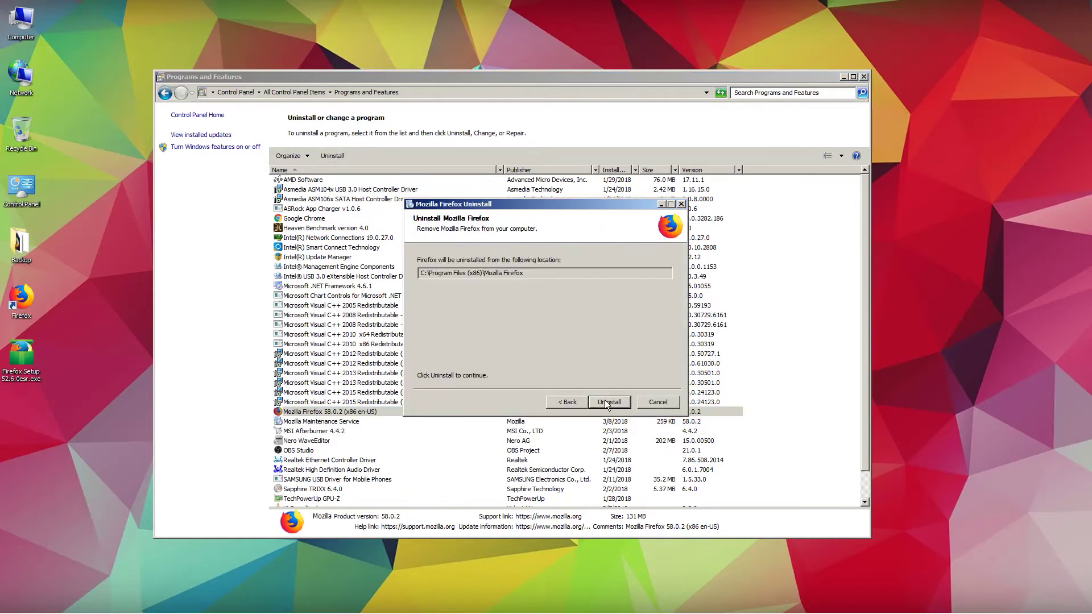
pyautogui.click(609, 400)
pyautogui.click(612, 401)
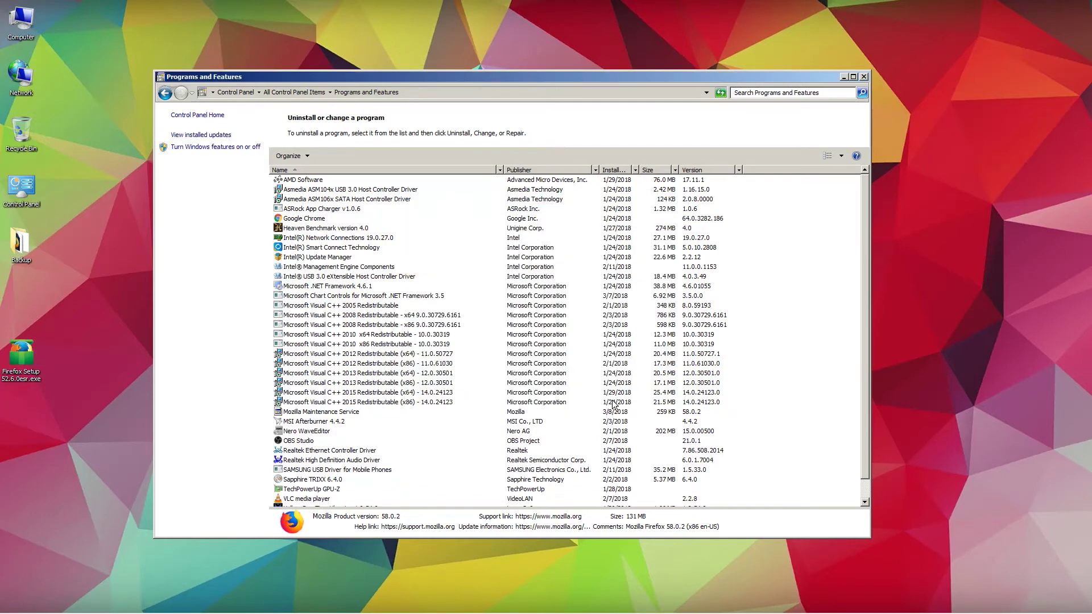
# Remove Mozilla Maintenance Service, dismiss the already-uninstalled error, and close Programs and Features
pyautogui.click(362, 411)
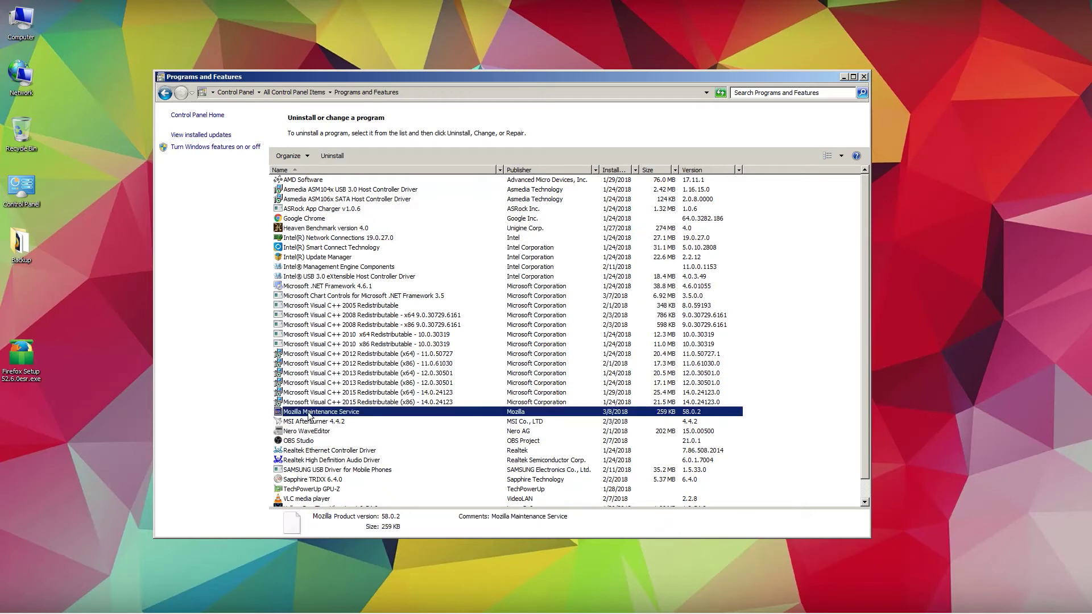
pyautogui.click(331, 156)
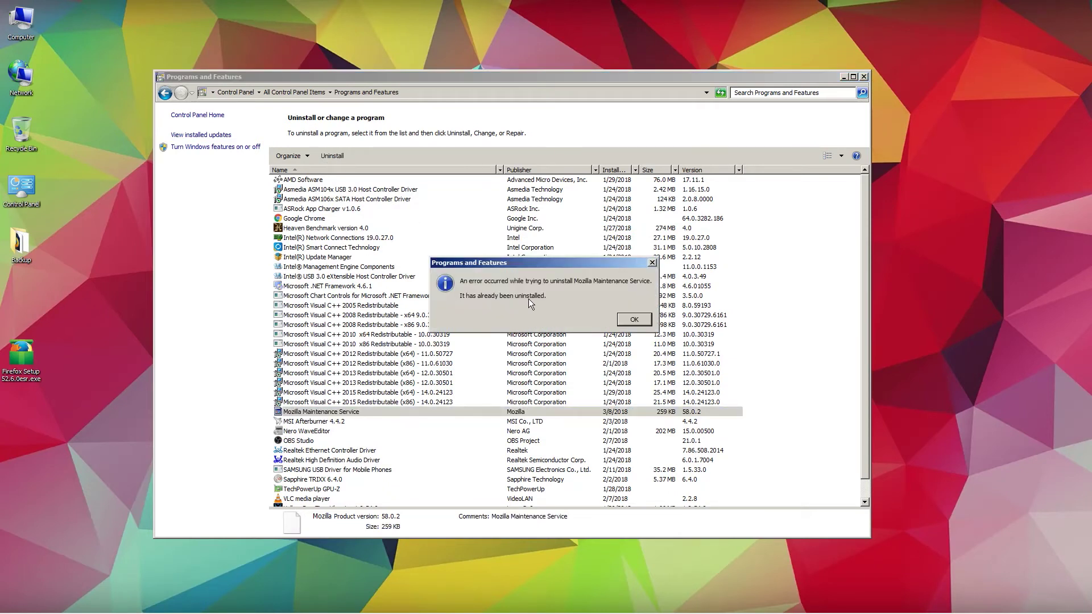
pyautogui.click(633, 320)
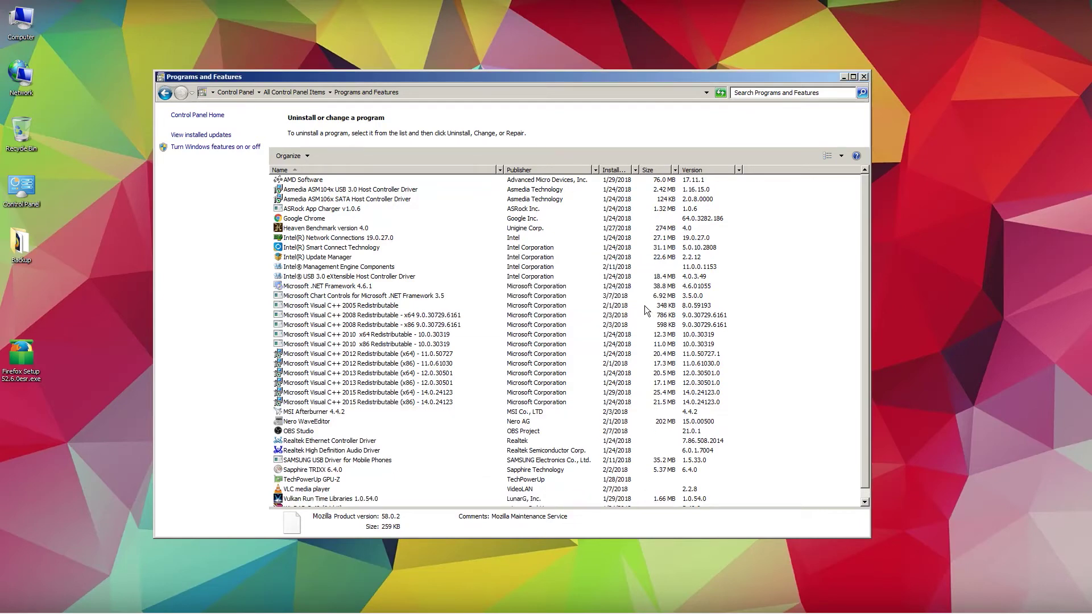
pyautogui.click(864, 77)
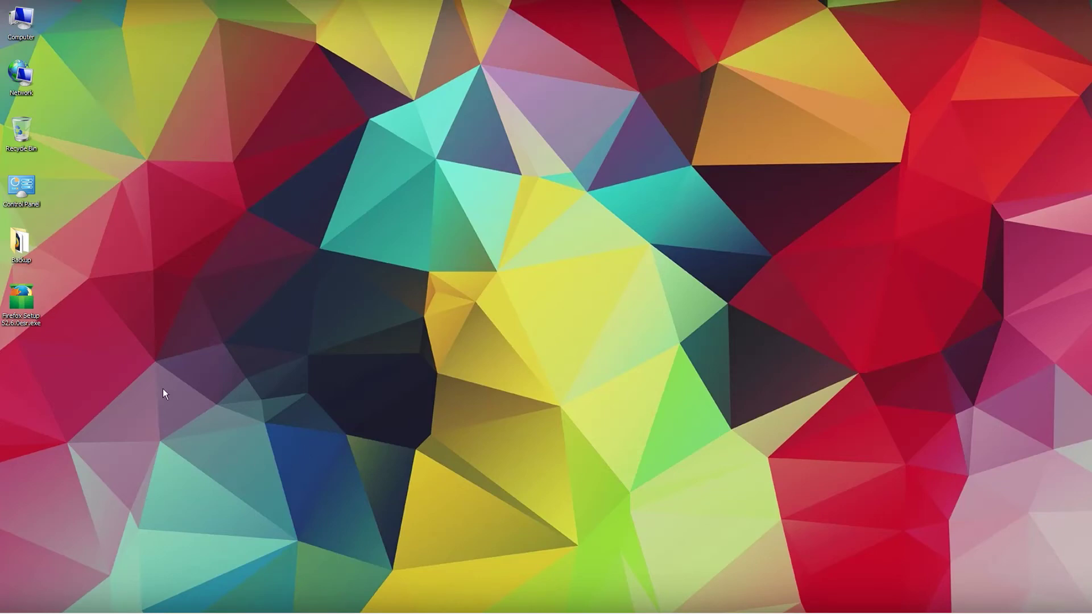
# Run Firefox Setup 52.6.0esr.exe with the Standard setup type and finish with Firefox launching
pyautogui.doubleClick(23, 301)
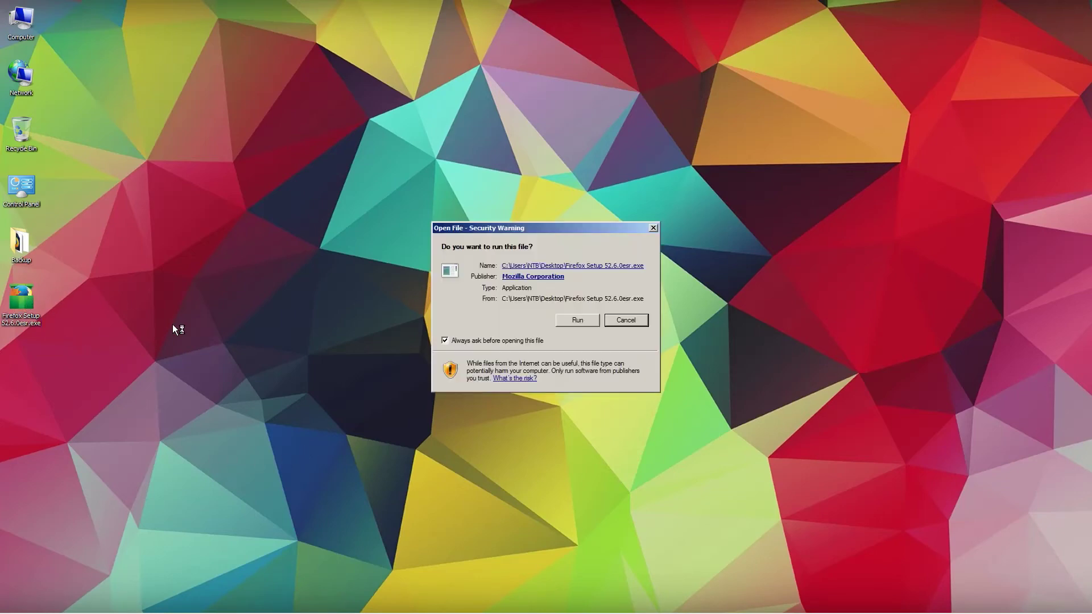
pyautogui.click(580, 320)
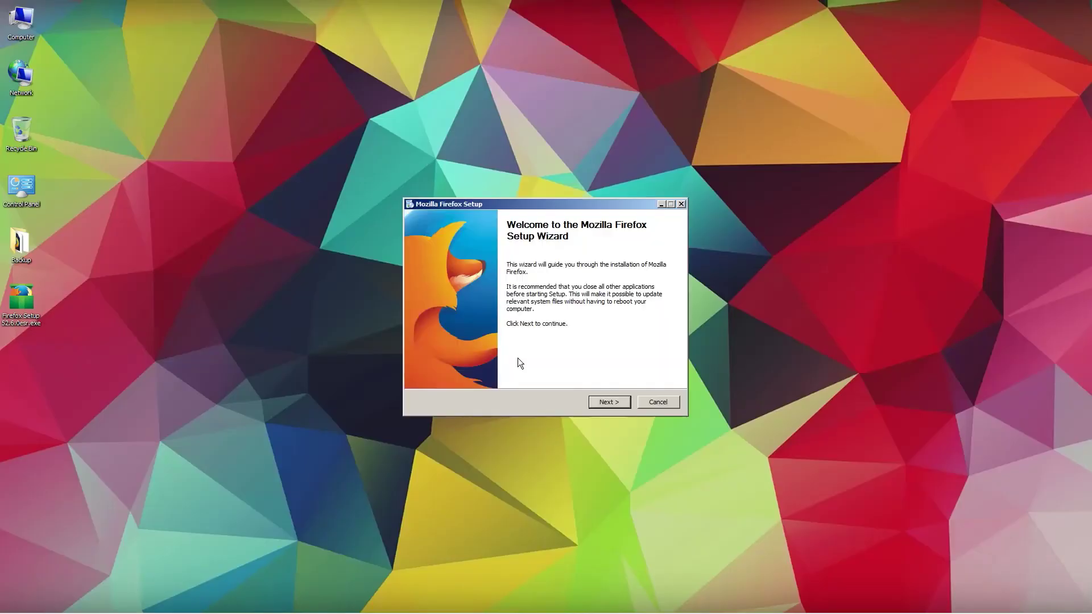
pyautogui.click(608, 402)
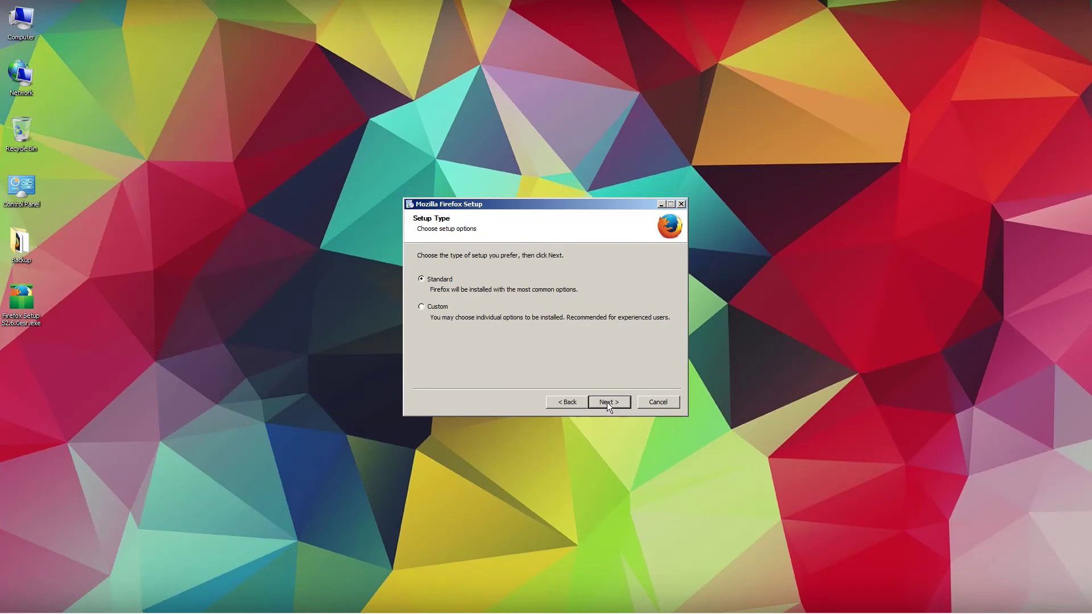
pyautogui.click(606, 401)
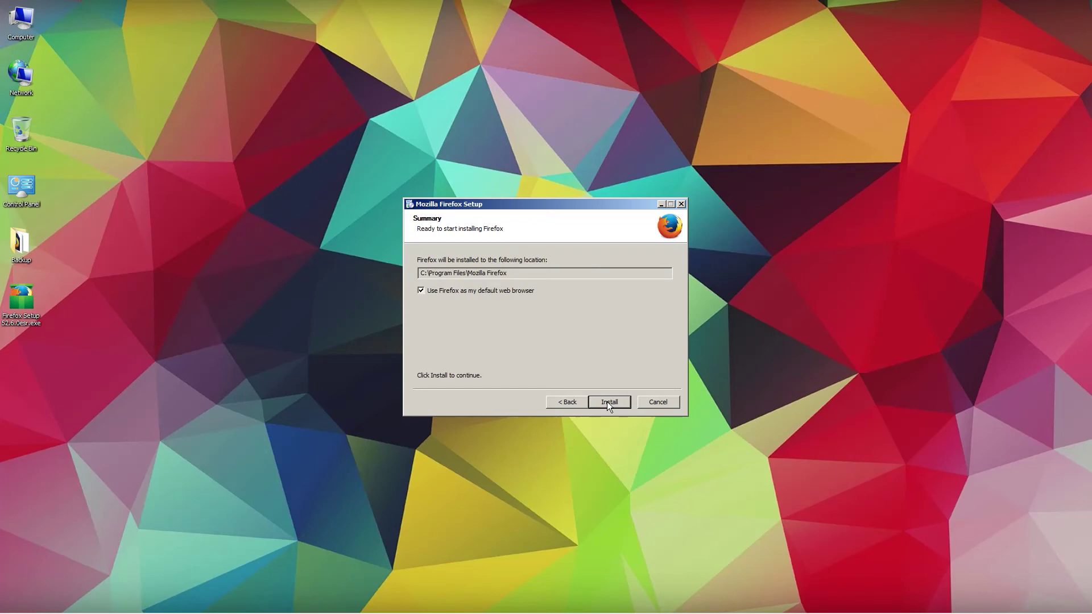
pyautogui.click(606, 401)
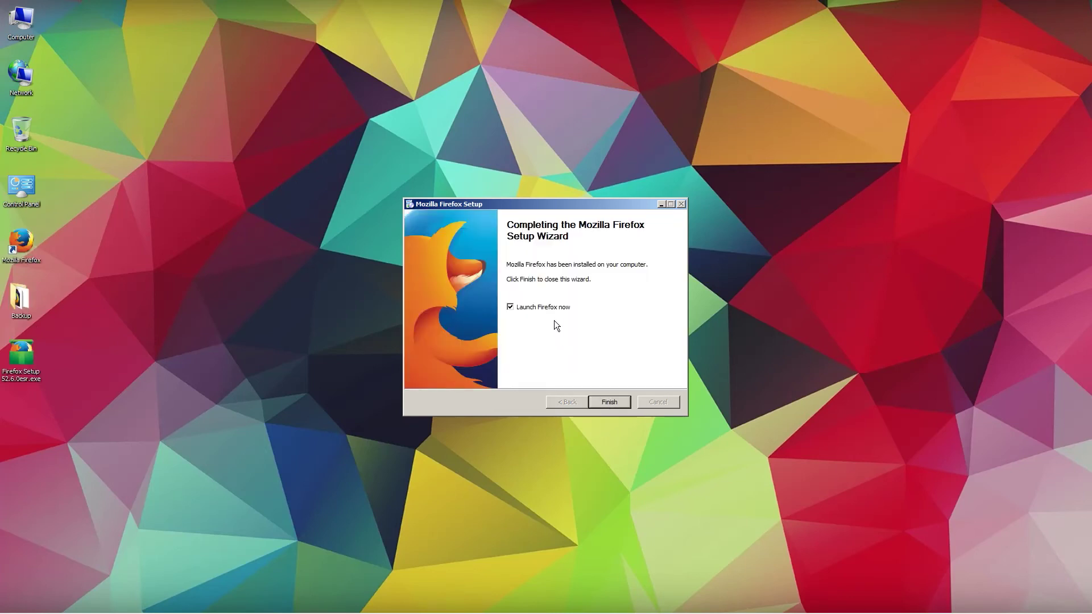
pyautogui.click(609, 403)
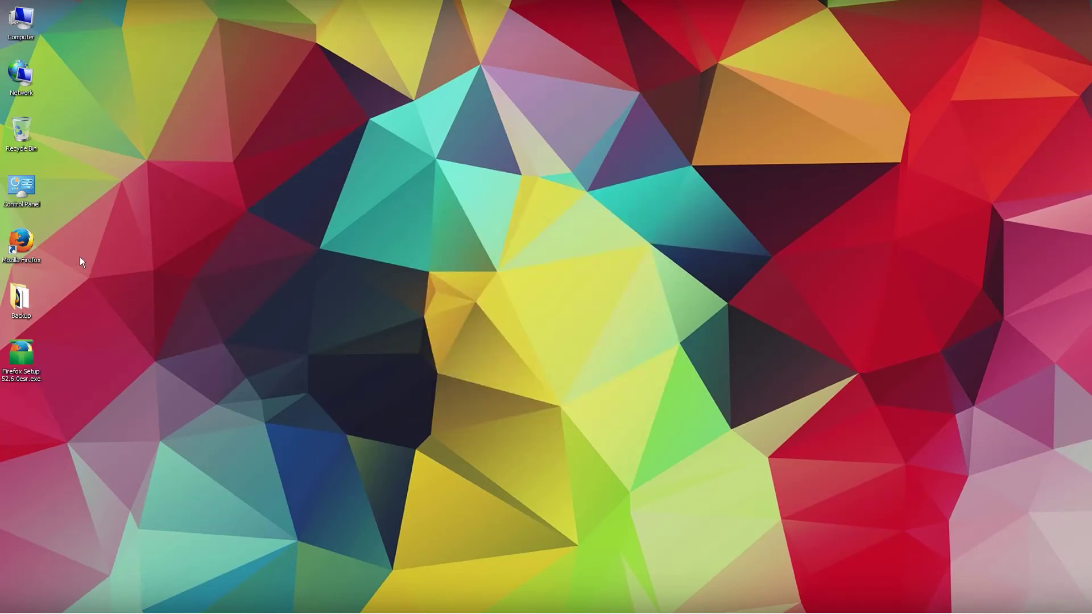
# Confirm in Help > About Firefox that version 52.6.0 (64-bit) ESR is installed, then close it
pyautogui.click(25, 241)
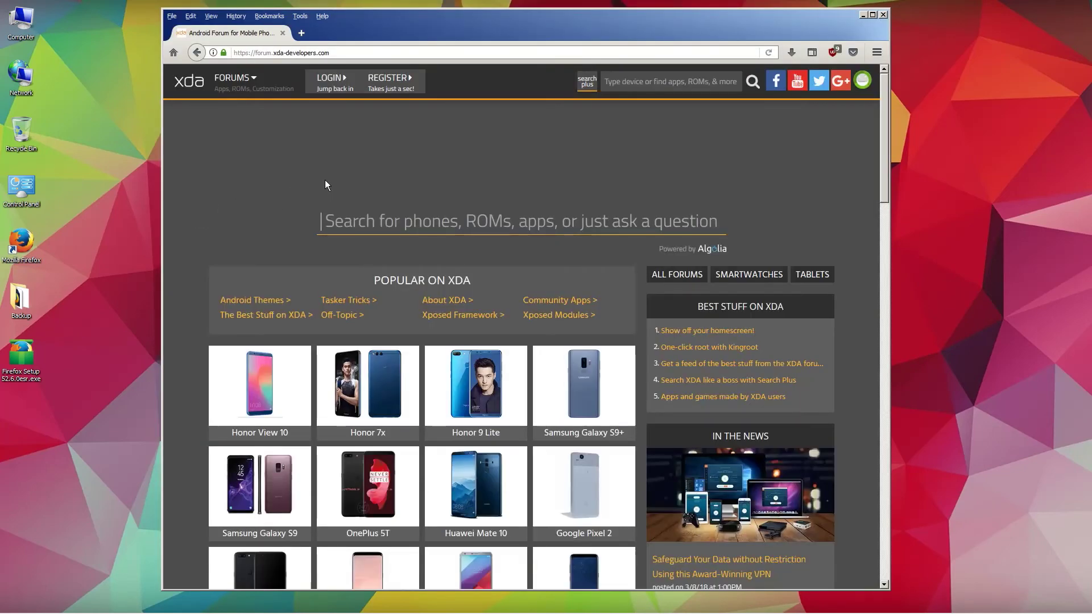
pyautogui.click(299, 16)
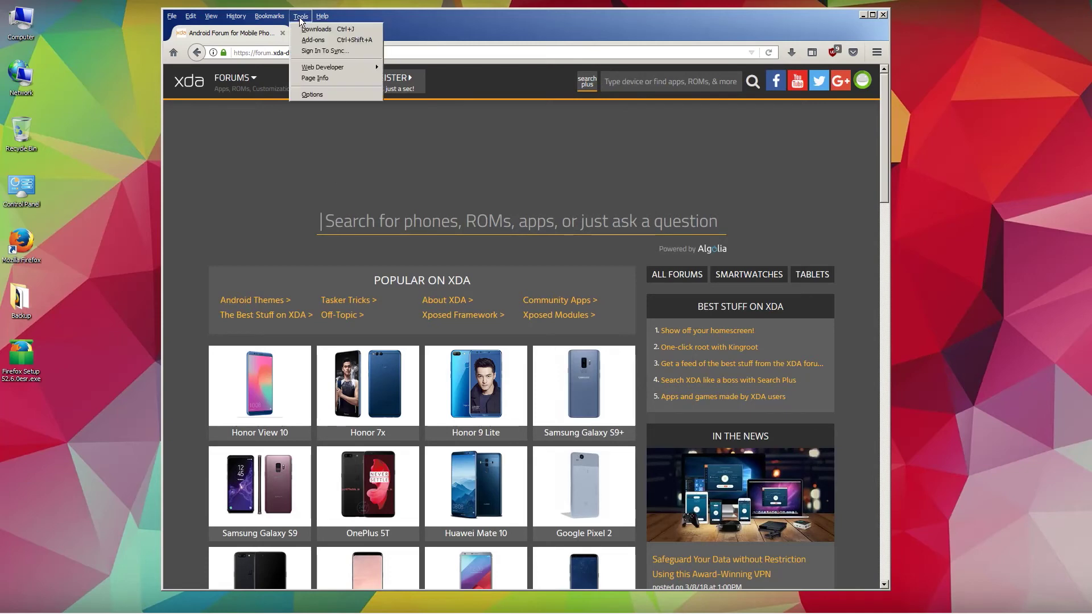
pyautogui.moveTo(322, 16)
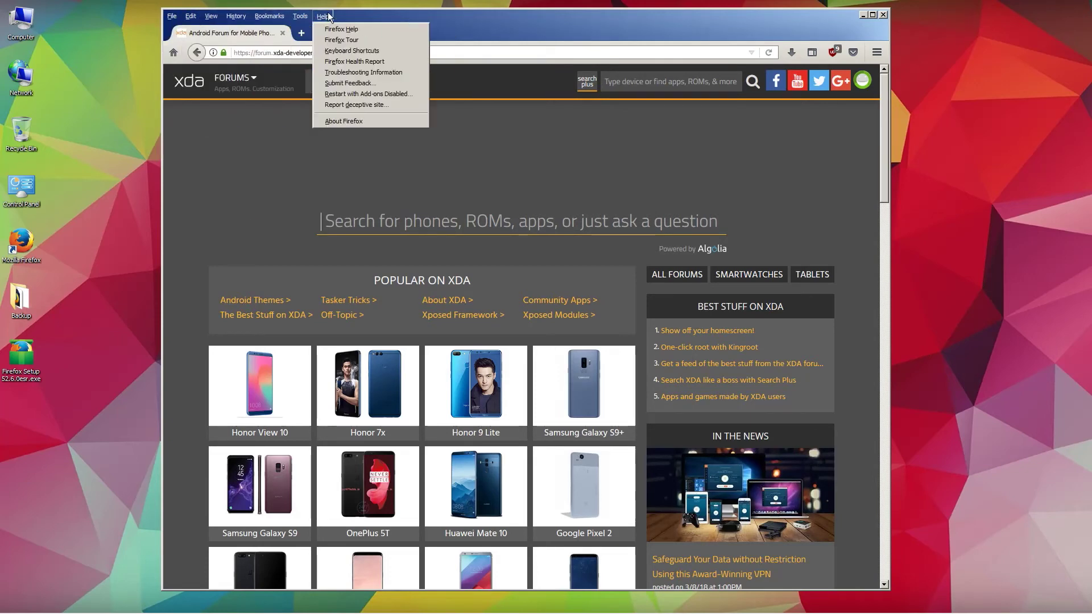
pyautogui.click(364, 120)
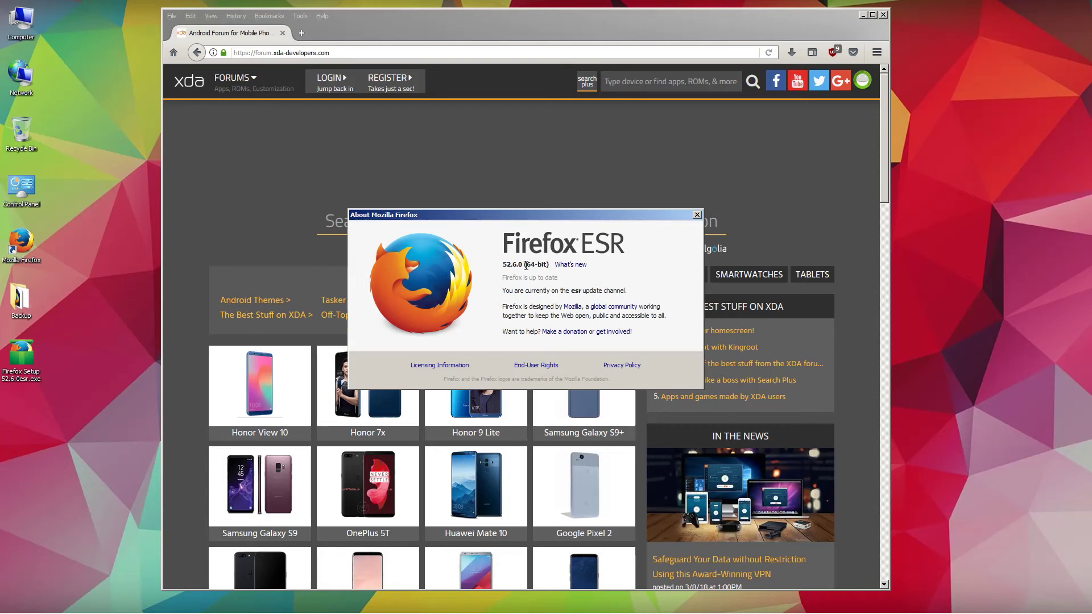
pyautogui.moveTo(502, 264); pyautogui.dragTo(548, 265)
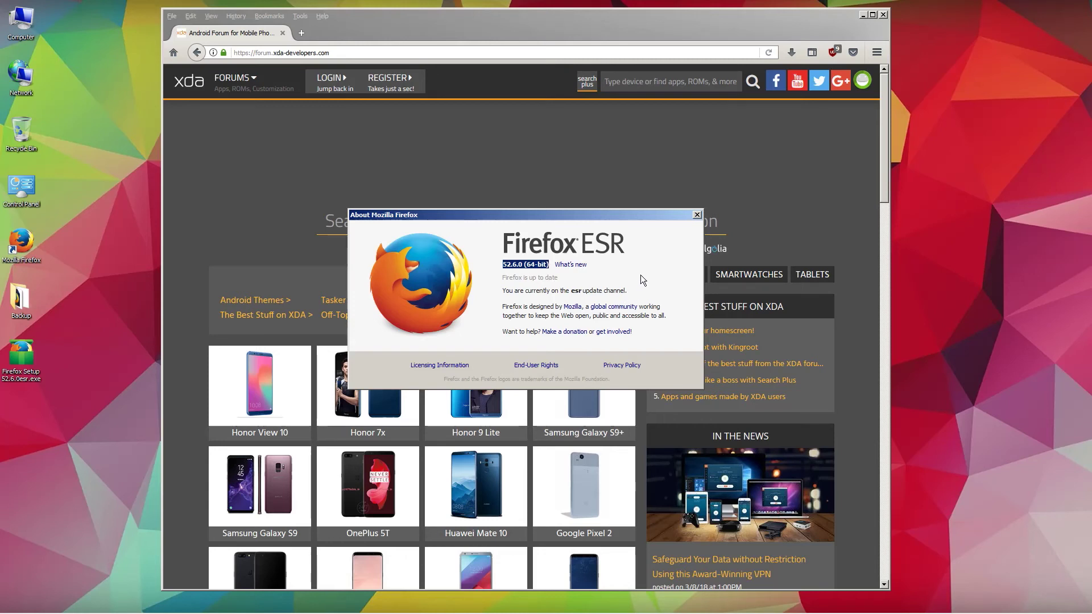
pyautogui.click(698, 214)
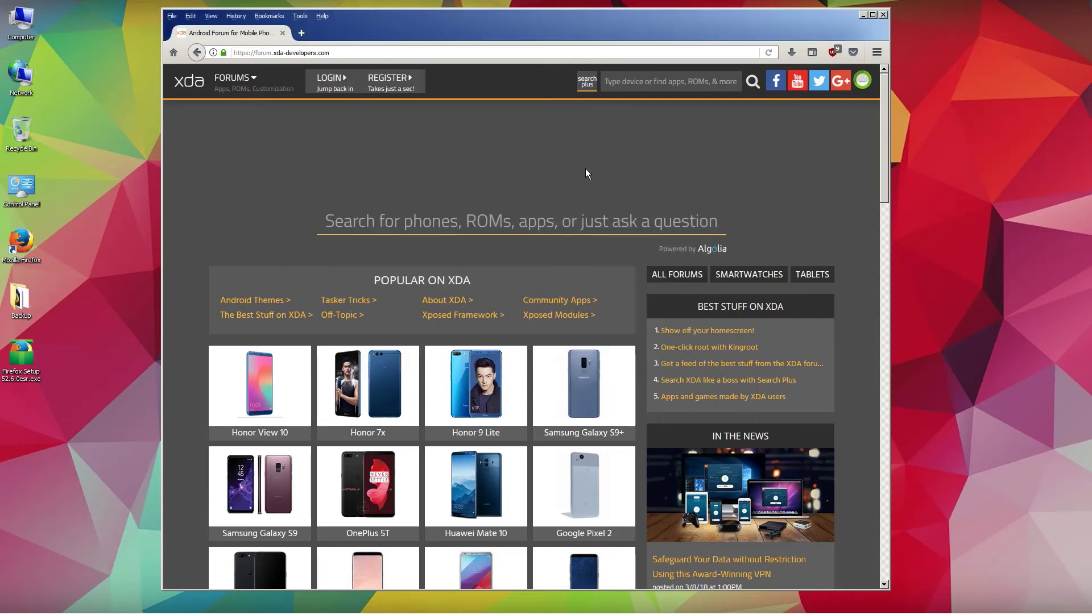